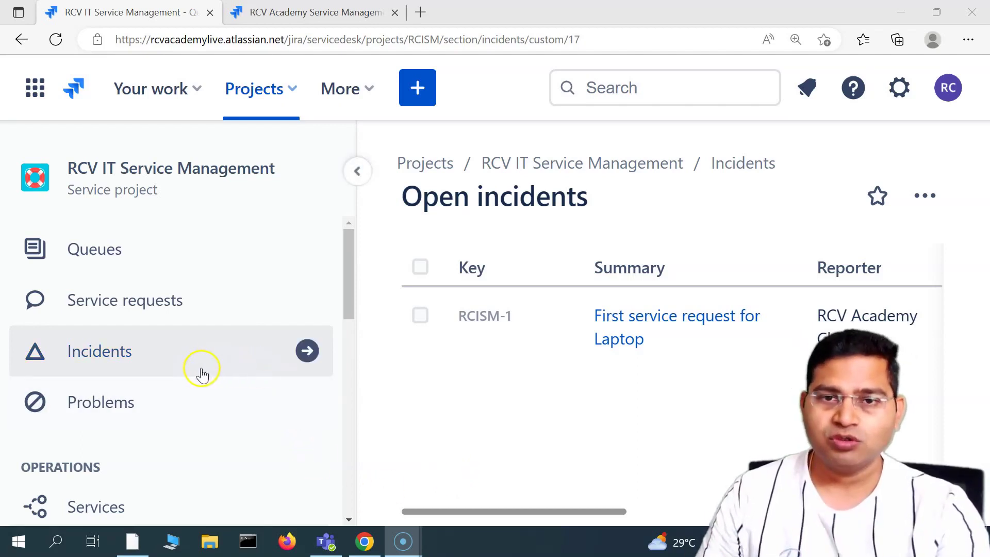
Step: Scroll to the RCV IT Service Management project name and highlight it
scroll(199, 376, "down", 5)
scroll(206, 379, "down", 4)
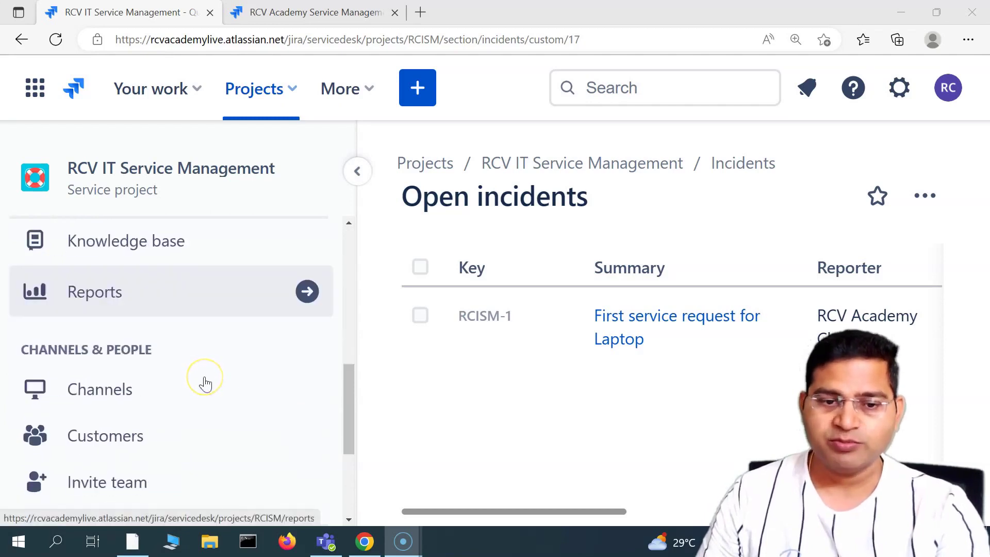
scroll(204, 383, "down", 3)
scroll(204, 382, "down", 1)
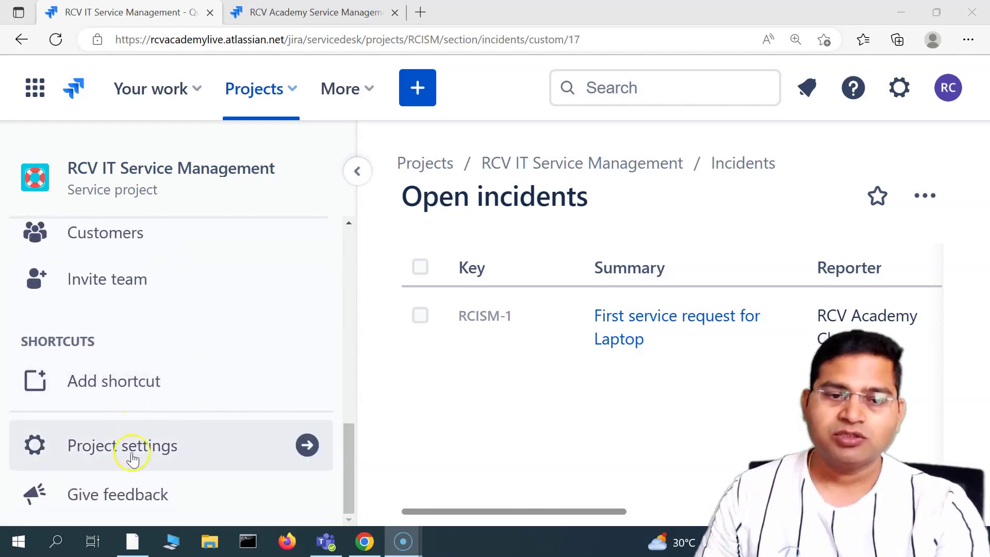
left_click_drag(62, 172, 280, 180)
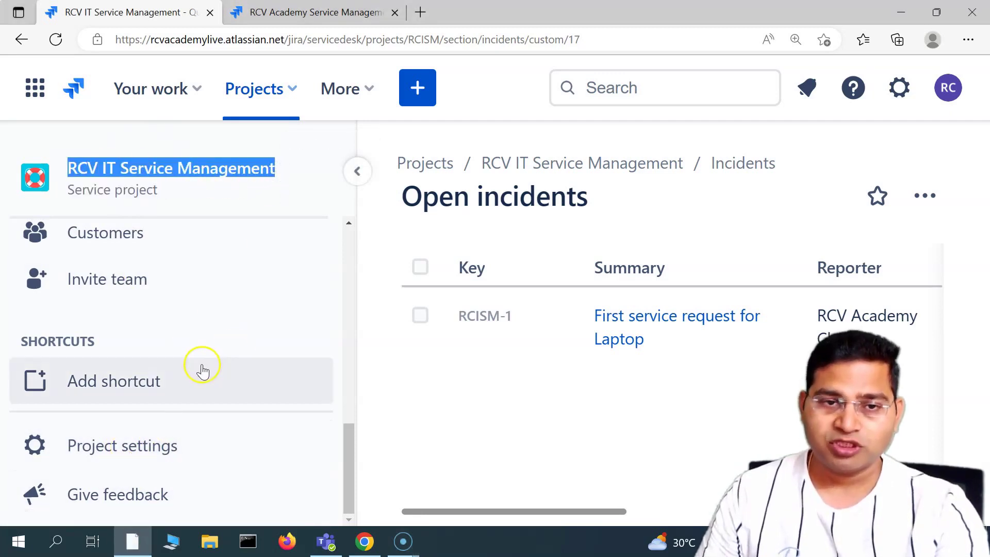
scroll(203, 371, "up", 5)
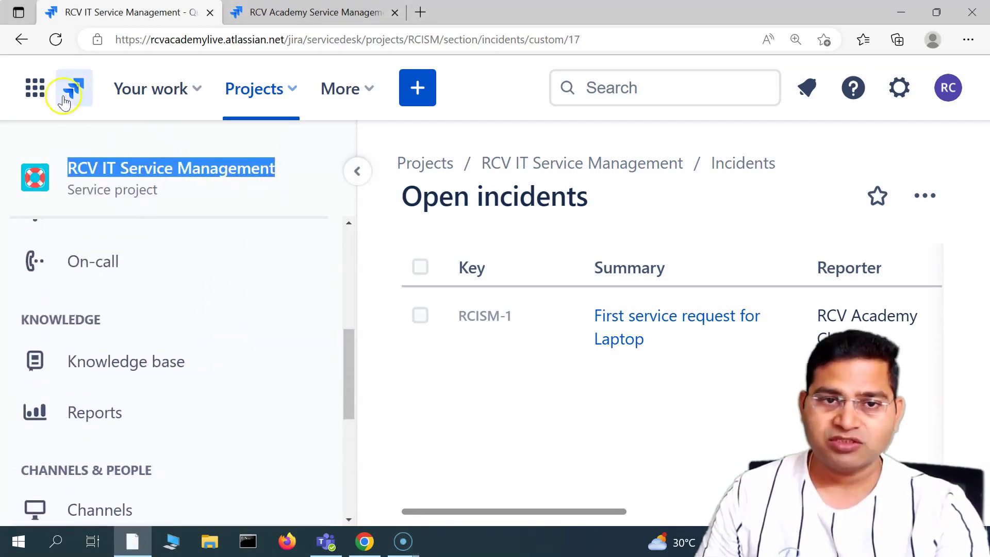
triple_click(304, 166)
scroll(217, 319, "down", 5)
scroll(233, 382, "down", 1)
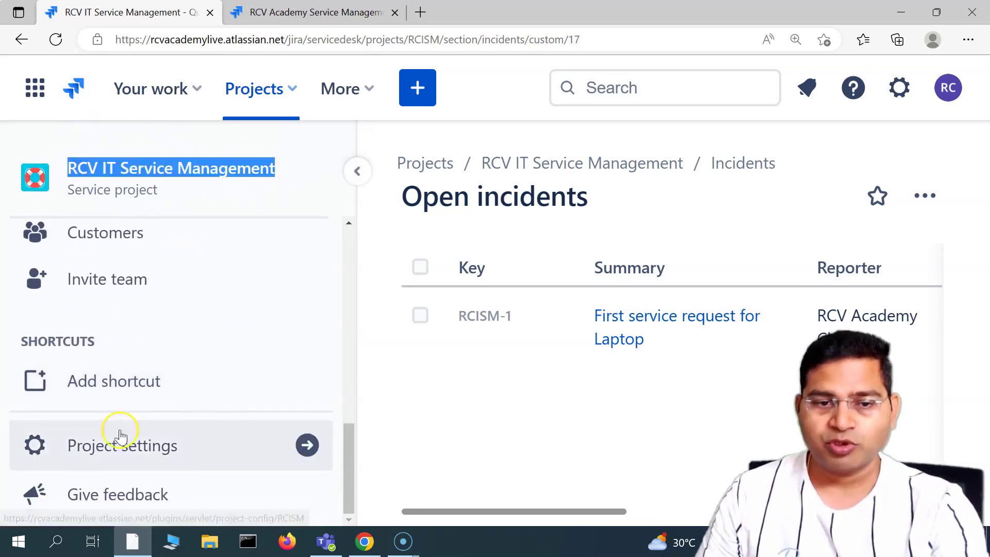
Step: Open RCV IT Service Management's project settings and go to the Summary page
left_click(161, 452)
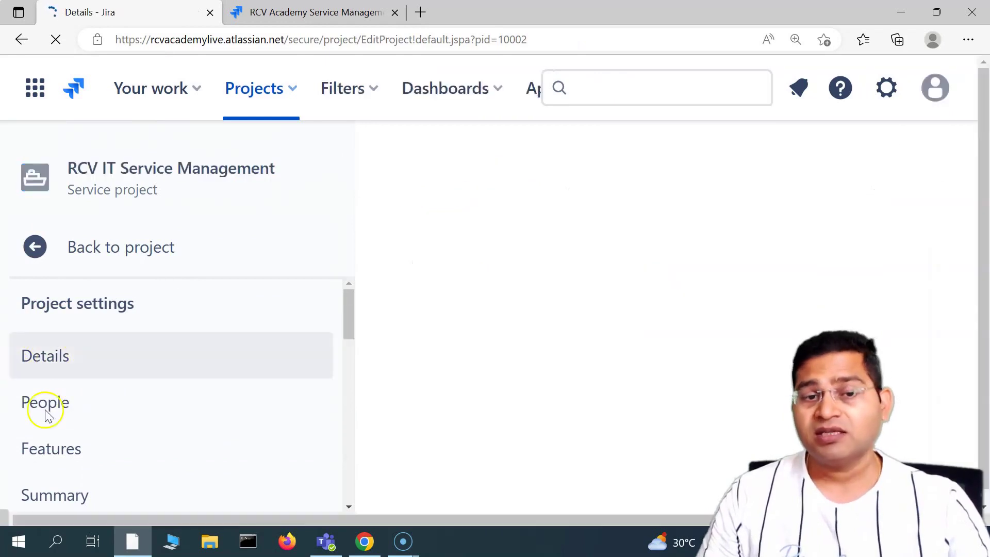
scroll(121, 404, "down", 1)
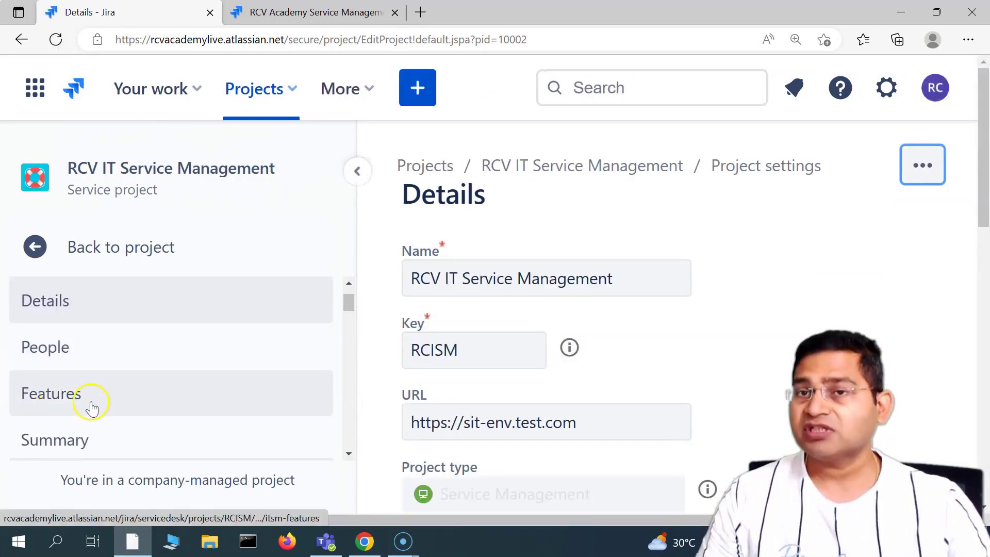
scroll(57, 432, "down", 1)
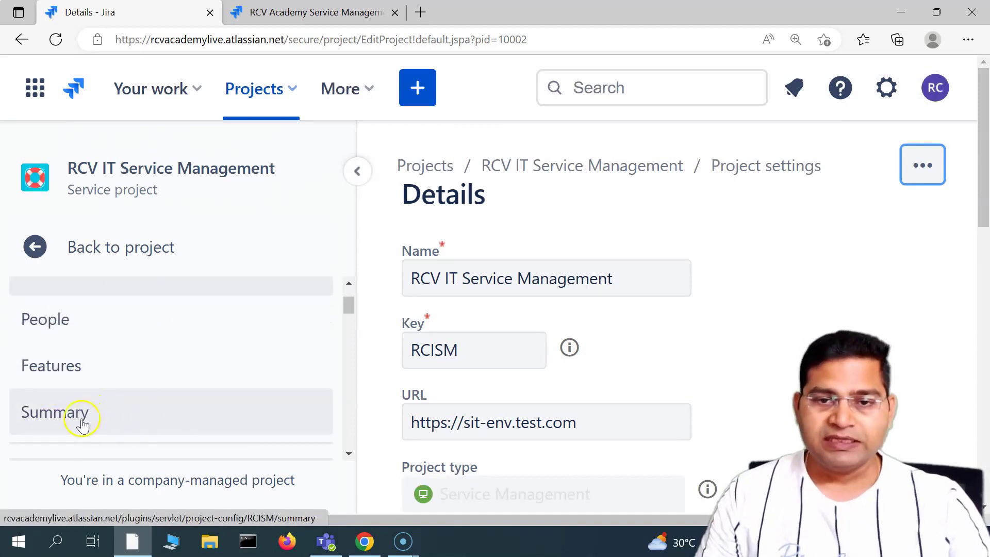
scroll(82, 425, "down", 1)
left_click(70, 401)
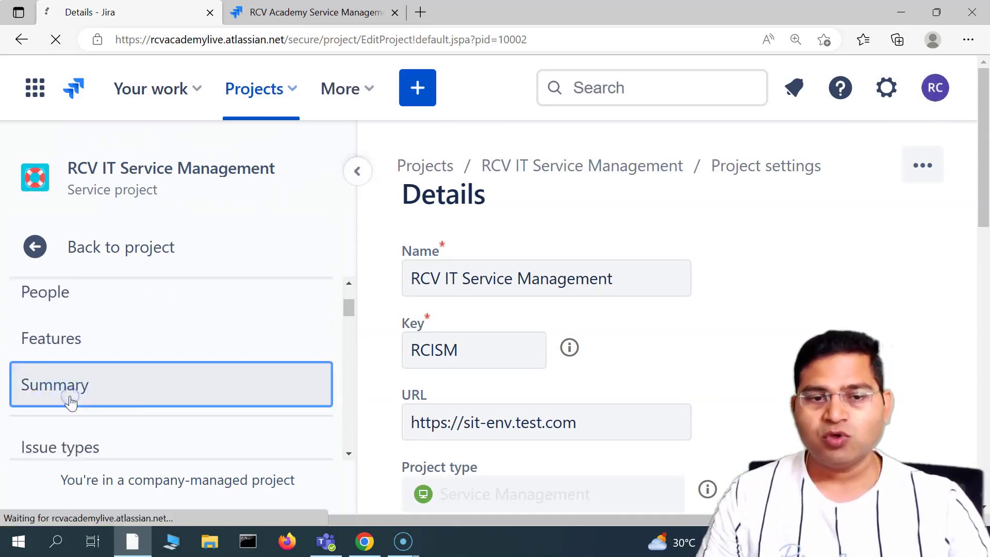
Step: Collapse the settings navigation and highlight part of the Issue types description
left_click(358, 174)
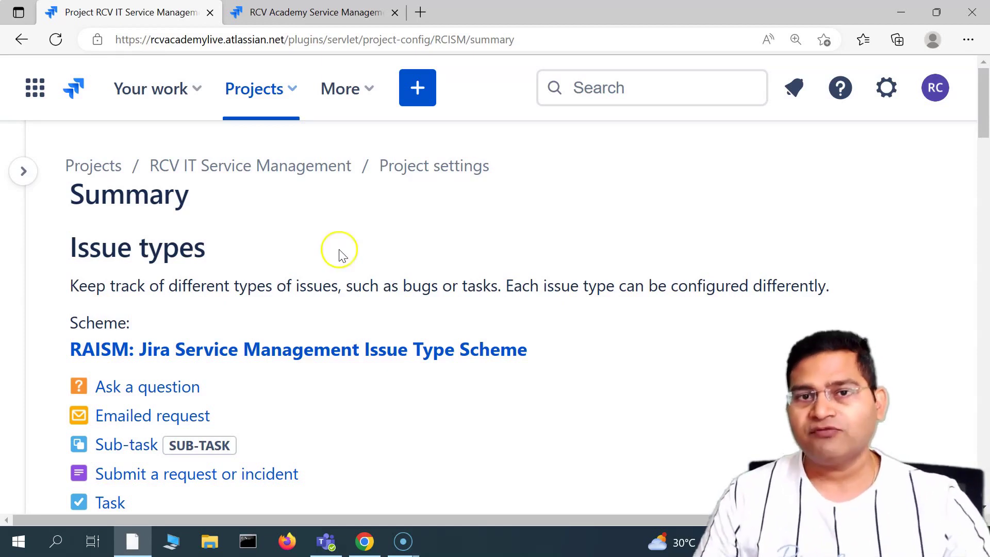
left_click_drag(504, 287, 438, 286)
left_click(396, 296)
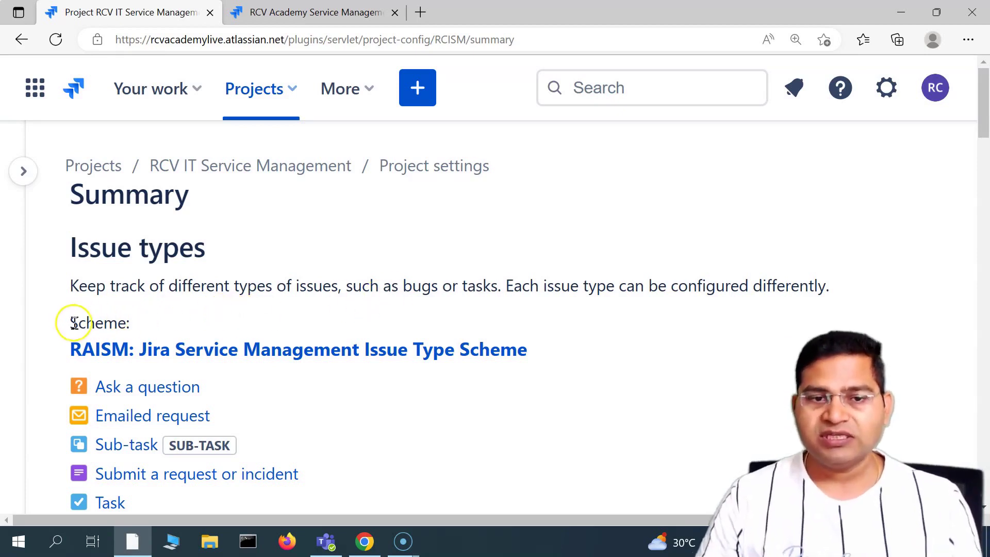
Step: Highlight 'Scheme:' and the Issue types description, then scroll toward Workflows
left_click_drag(66, 323, 150, 323)
left_click_drag(124, 285, 290, 288)
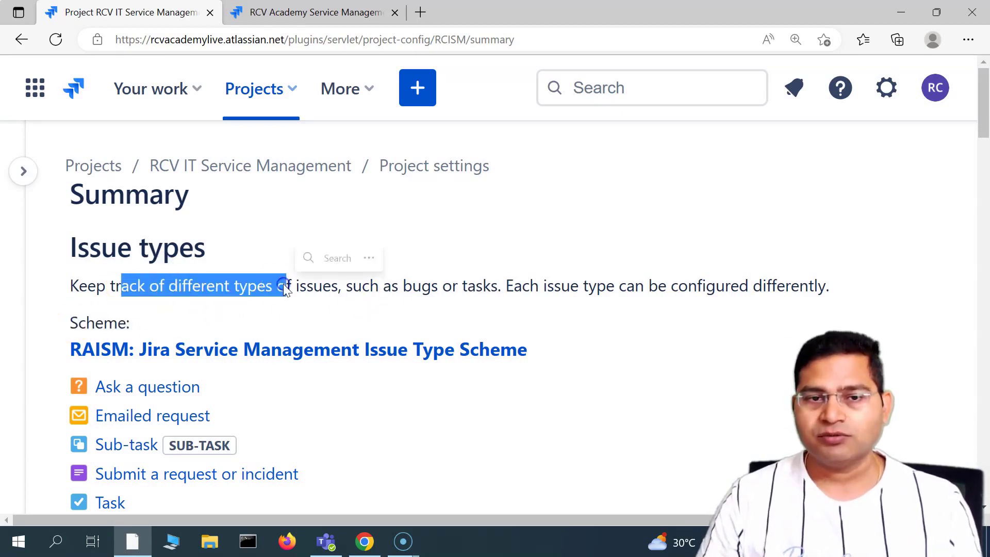
left_click(113, 263)
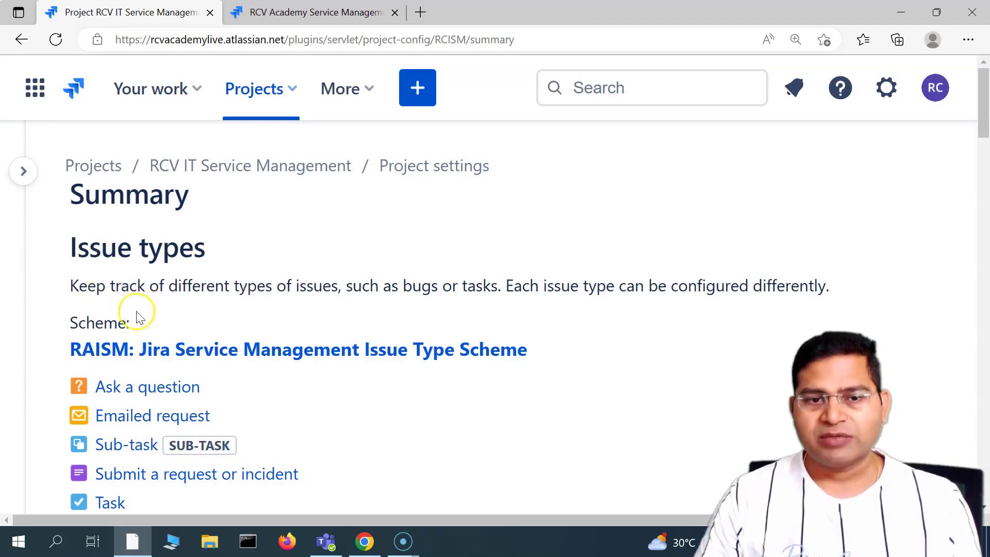
scroll(183, 330, "down", 2)
scroll(137, 382, "up", 1)
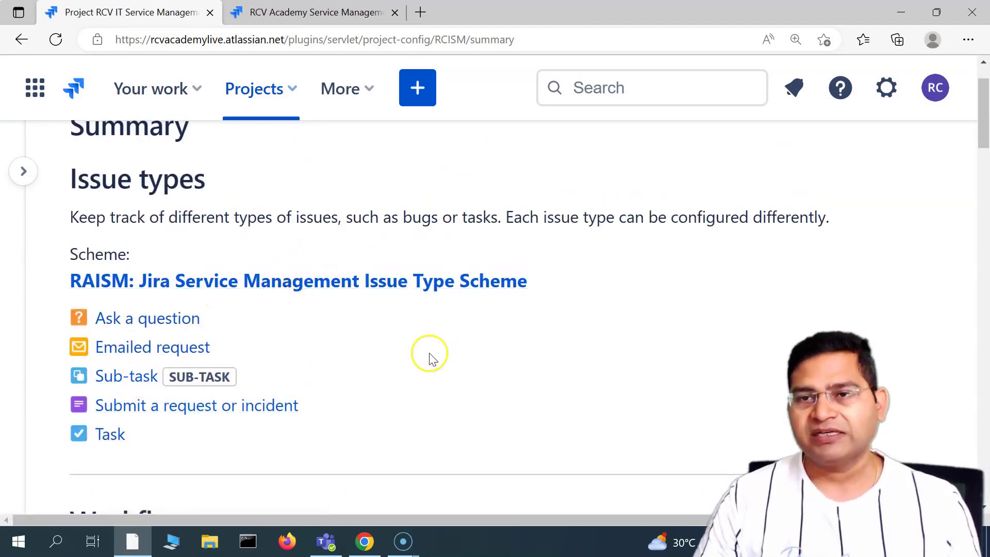
scroll(431, 354, "down", 3)
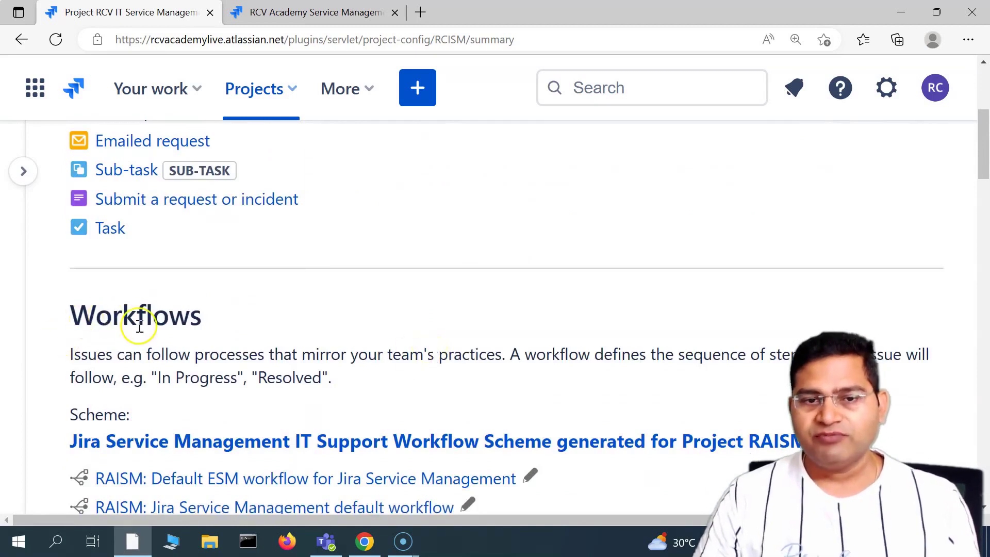
Step: Zoom the browser to 110% so the Summary sections lay out in two columns
key("ctrl+plus")
key("ctrl+minus")
scroll(304, 305, "up", 3)
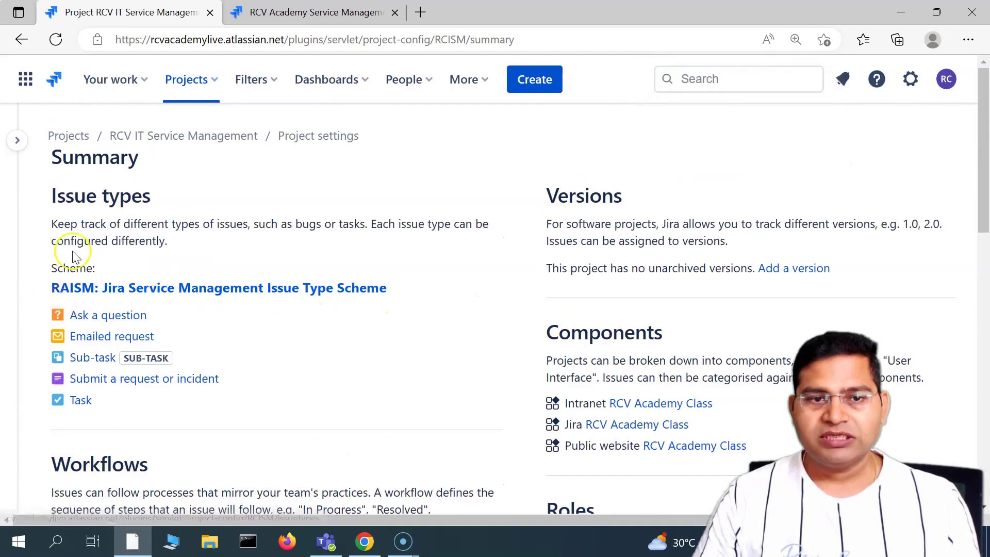
scroll(155, 323, "down", 2)
scroll(164, 326, "down", 2)
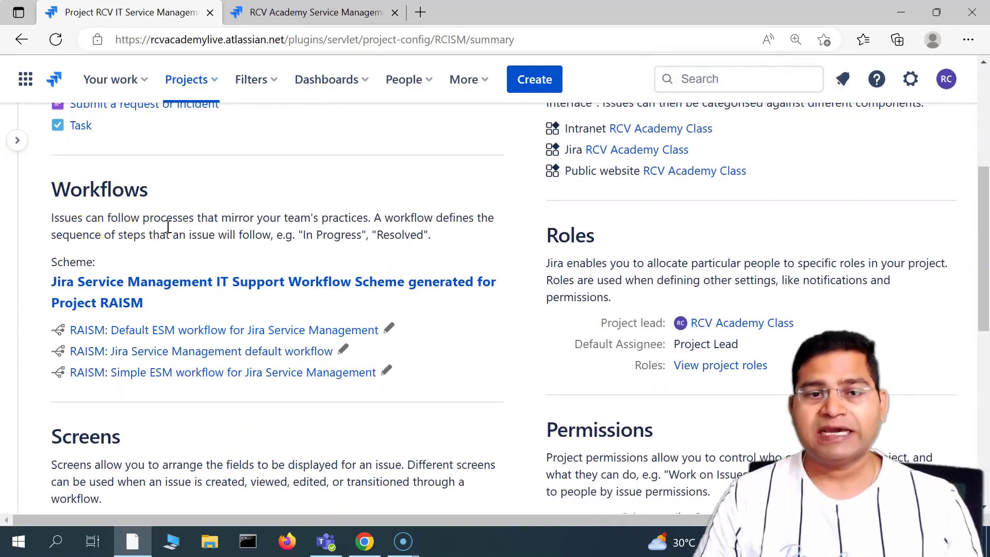
Step: Highlight the workflow definition sentence and review the Workflows, Roles and Screens sections
left_click_drag(424, 235, 351, 217)
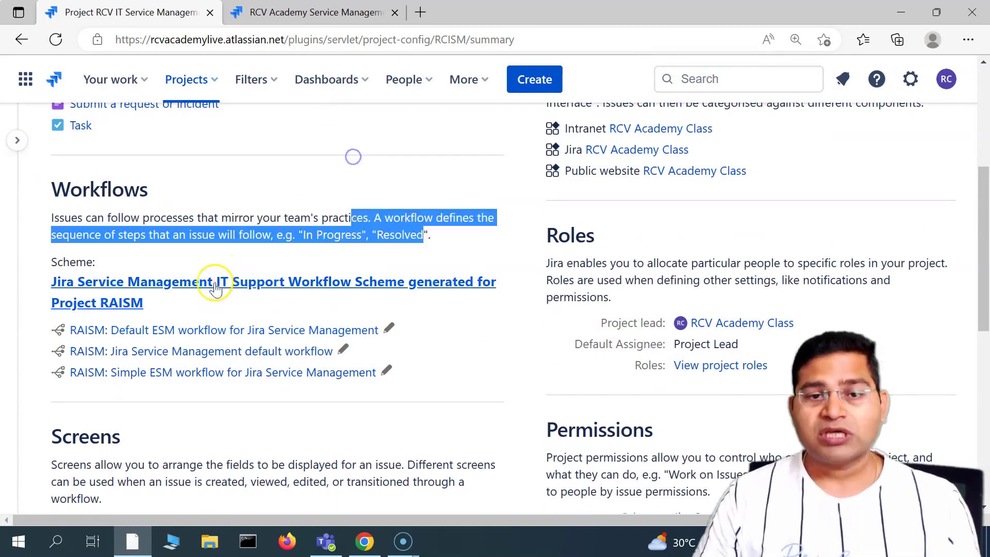
left_click(287, 232)
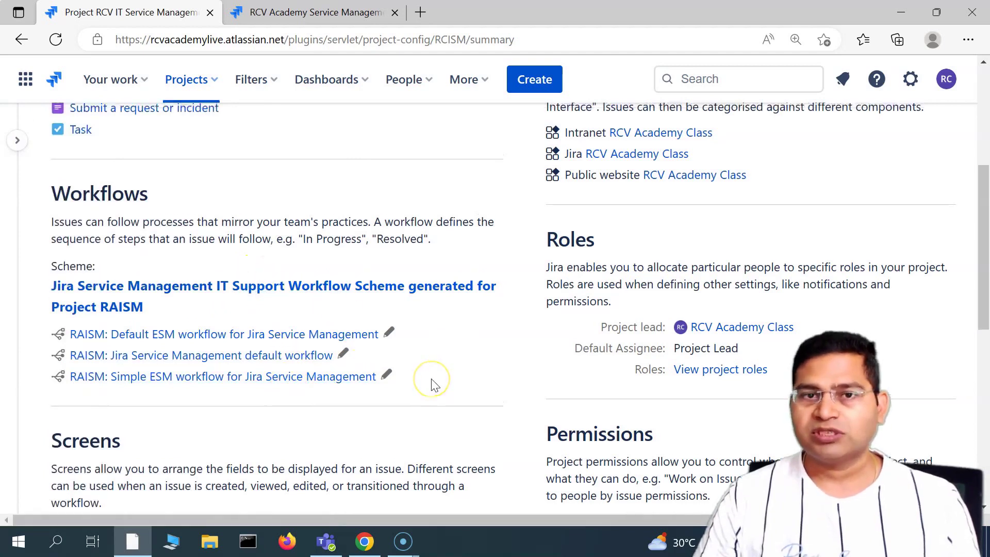
scroll(263, 297, "up", 3)
scroll(251, 326, "up", 2)
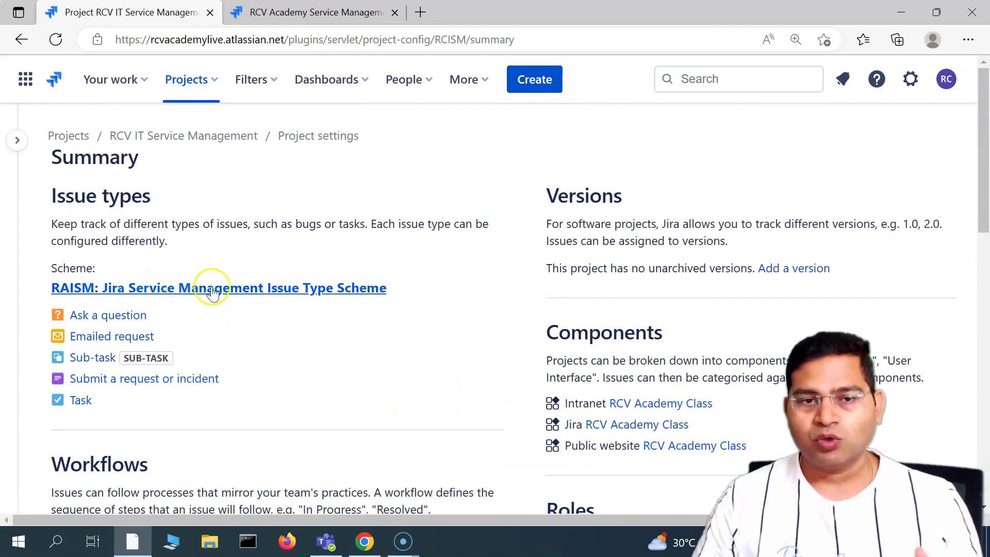
scroll(287, 347, "down", 5)
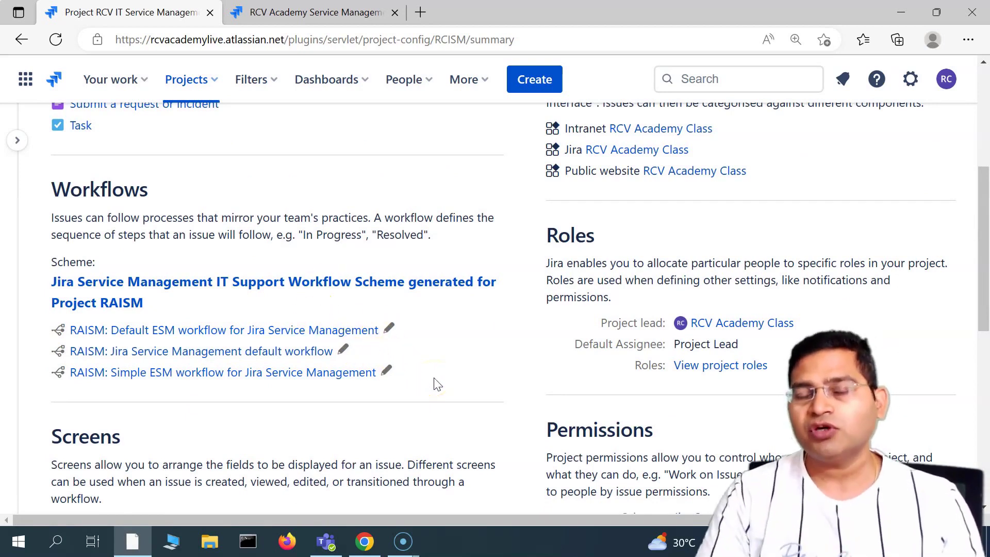
scroll(436, 390, "up", 5)
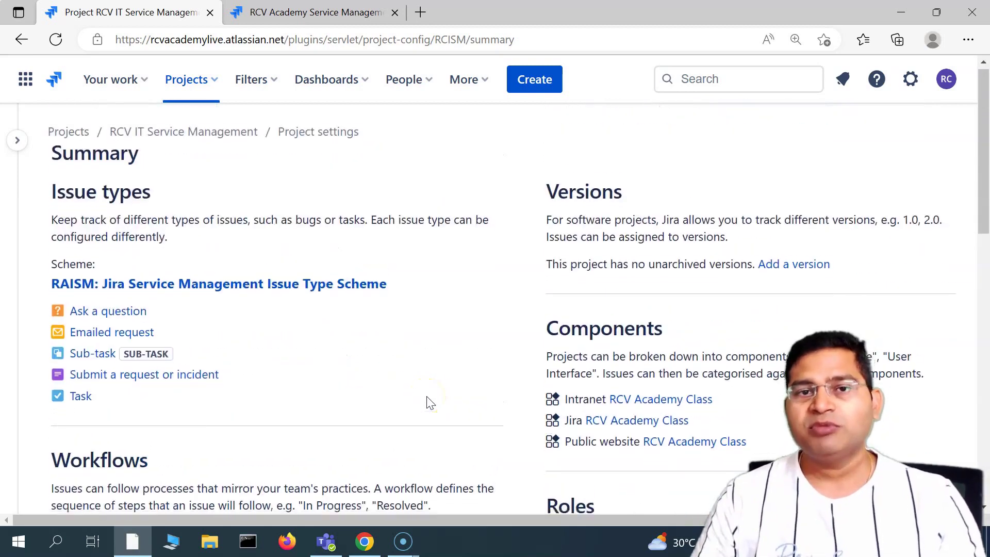
scroll(431, 402, "down", 3)
scroll(431, 402, "down", 5)
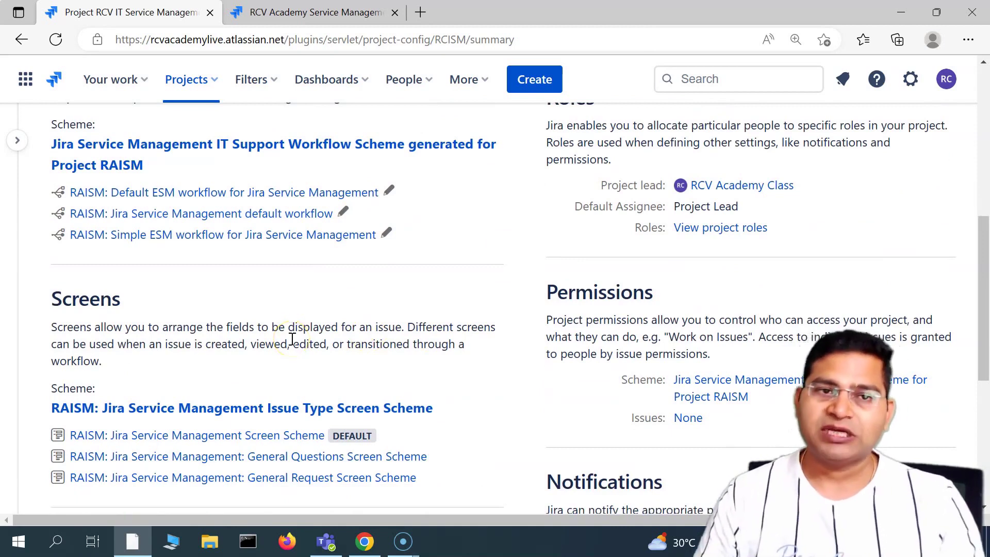
Step: Highlight the Screens heading and description, then browse down toward the Settings section
scroll(133, 312, "down", 1)
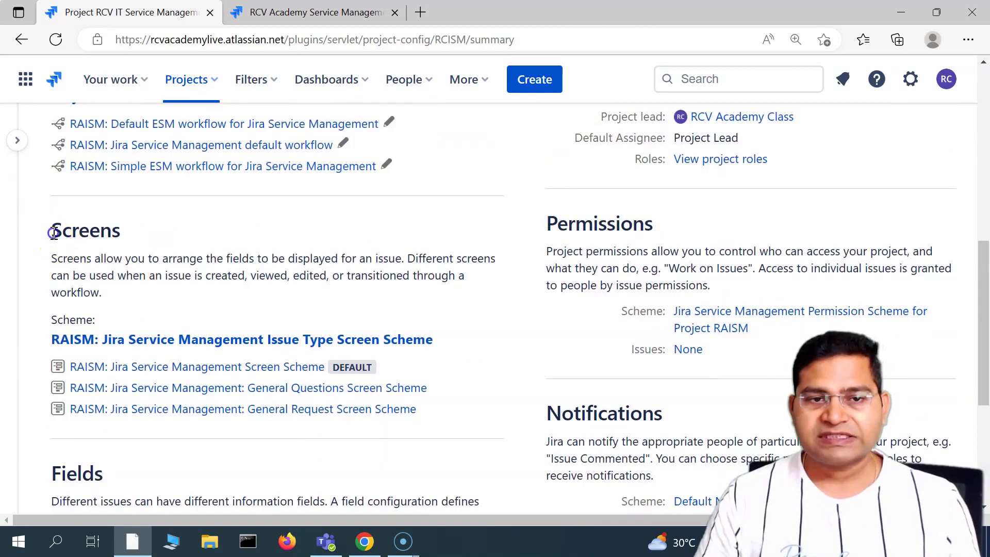
left_click_drag(54, 233, 206, 292)
left_click(128, 285)
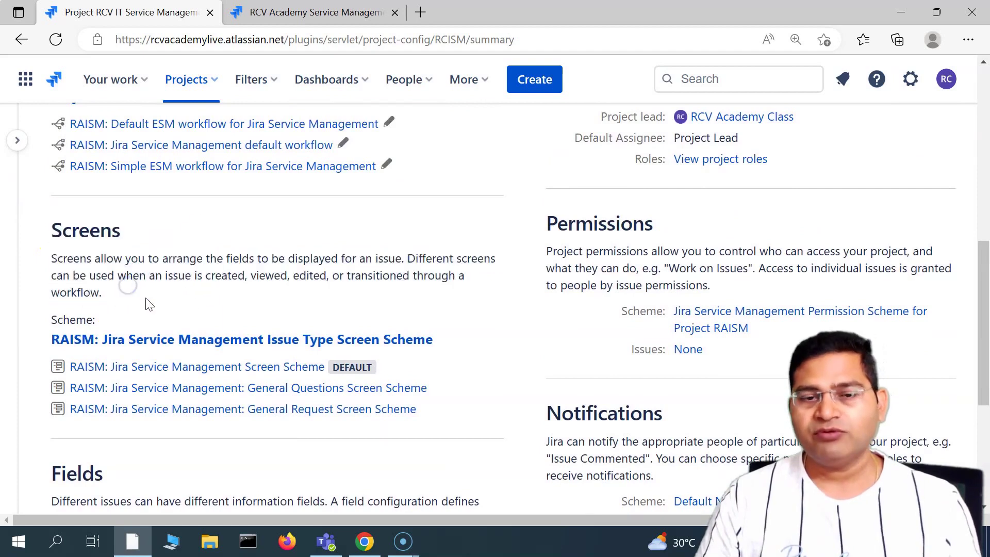
left_click(84, 345)
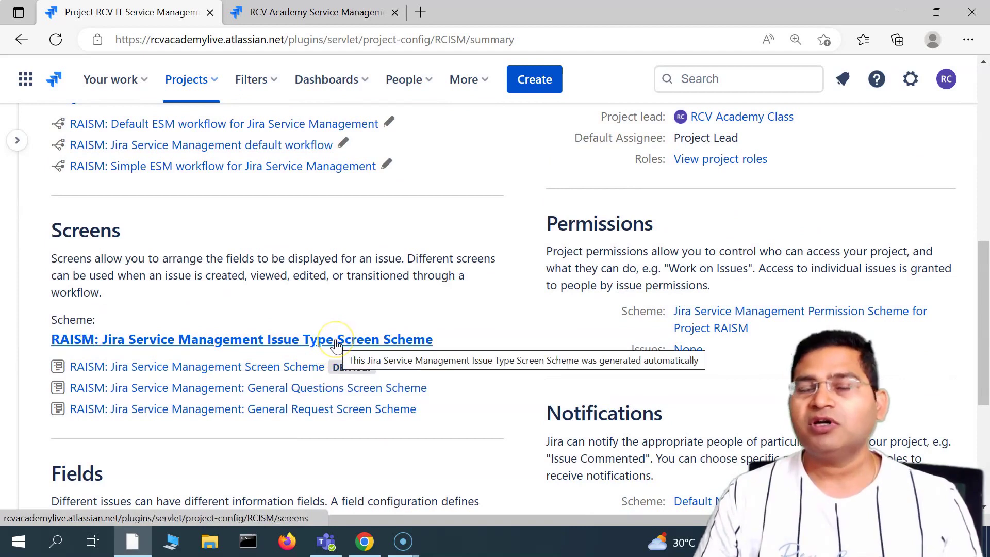
scroll(165, 299, "down", 4)
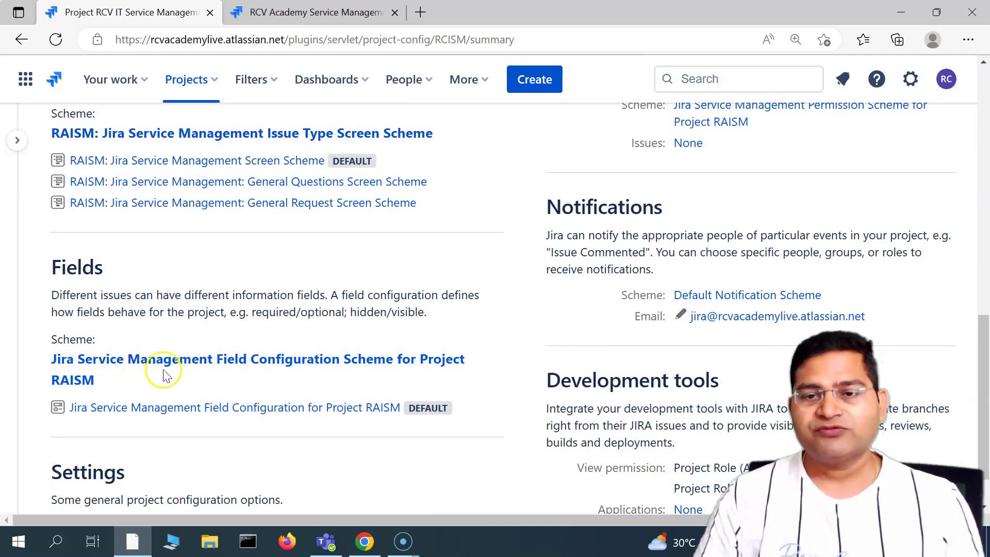
scroll(222, 354, "up", 10)
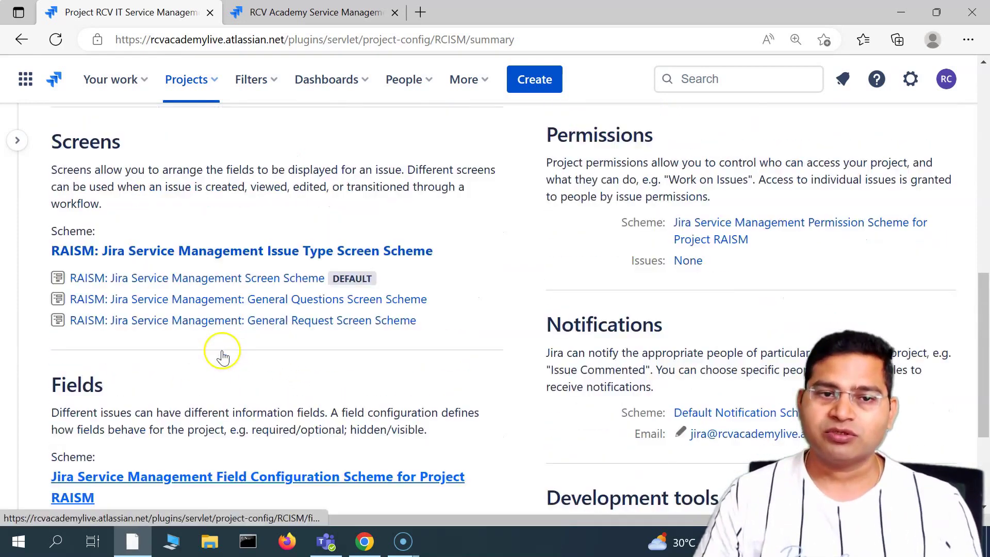
scroll(221, 354, "up", 3)
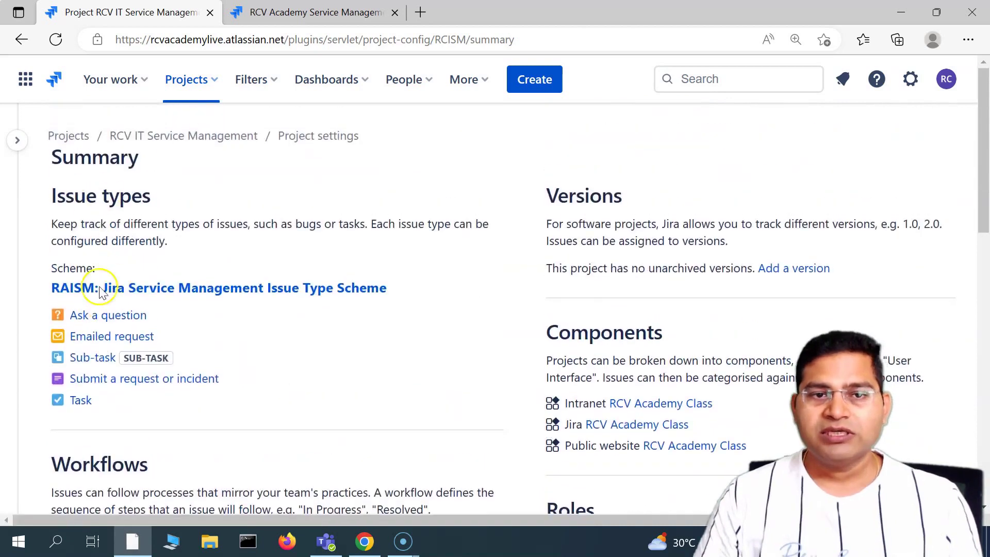
scroll(263, 391, "down", 6)
scroll(263, 390, "down", 6)
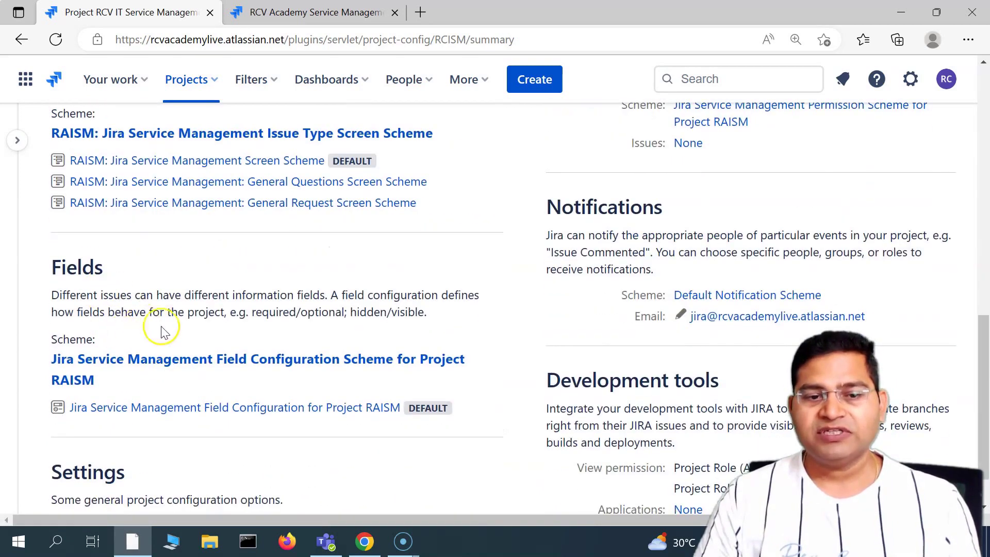
left_click(212, 411)
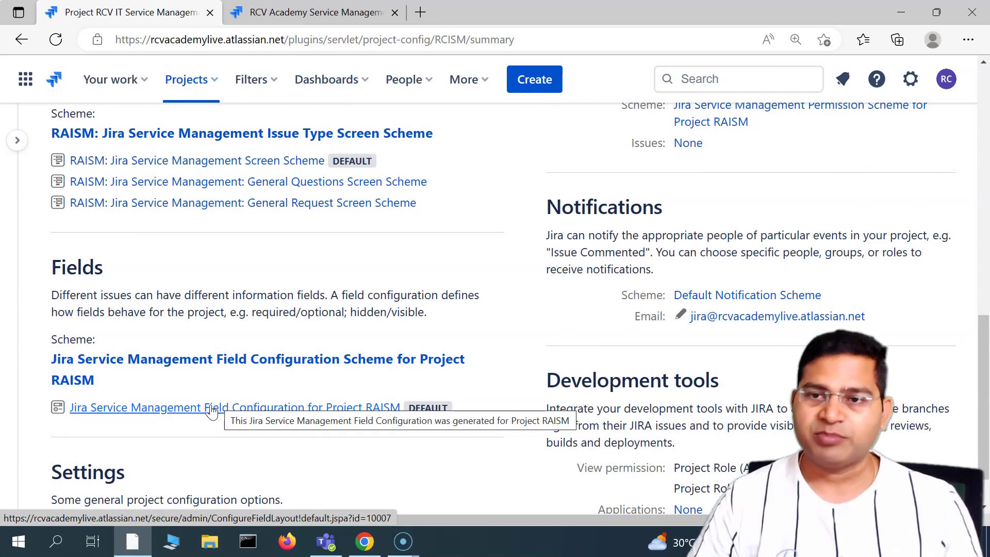
Step: Open Jira Mobile Connect's More Info page in a new tab, then return to the project tab
scroll(84, 458, "down", 1)
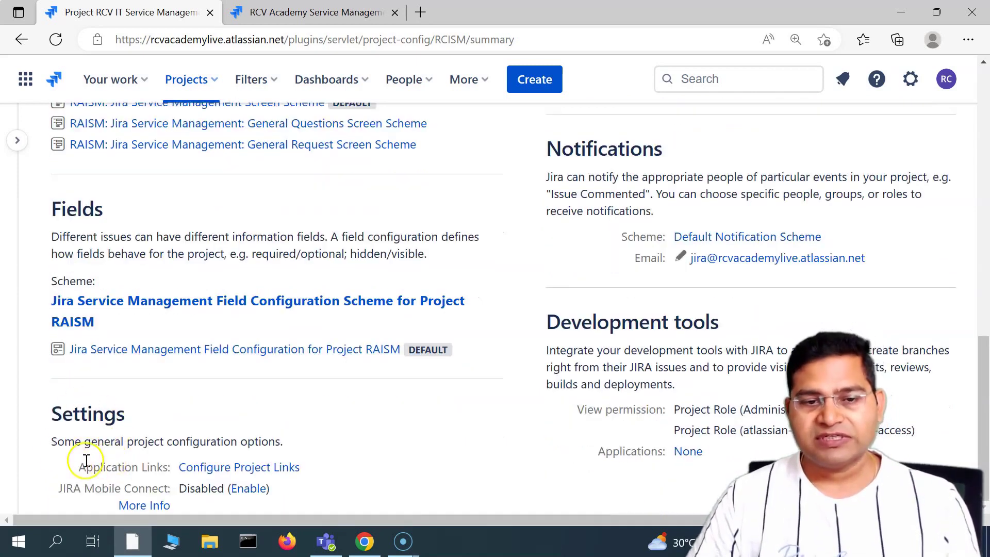
left_click_drag(55, 442, 263, 433)
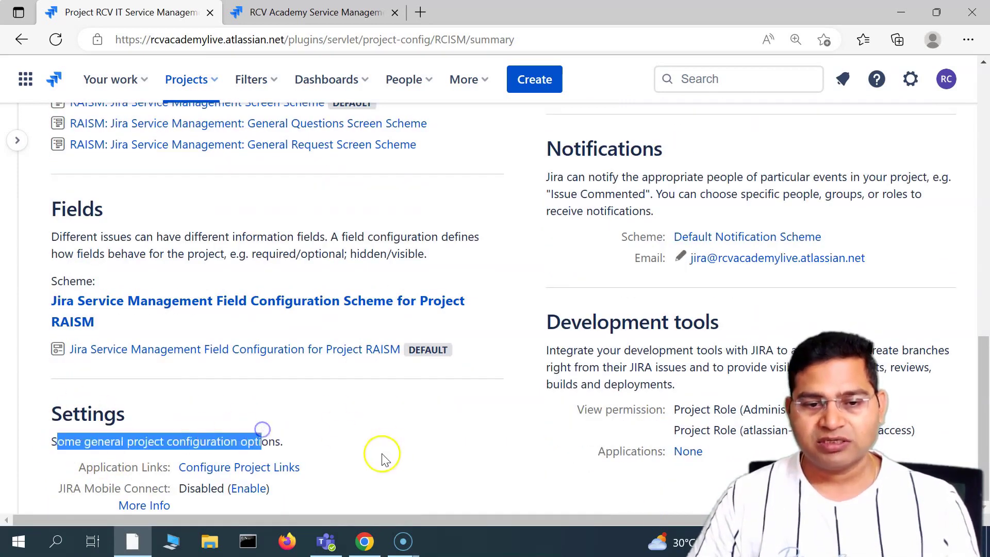
left_click(145, 505)
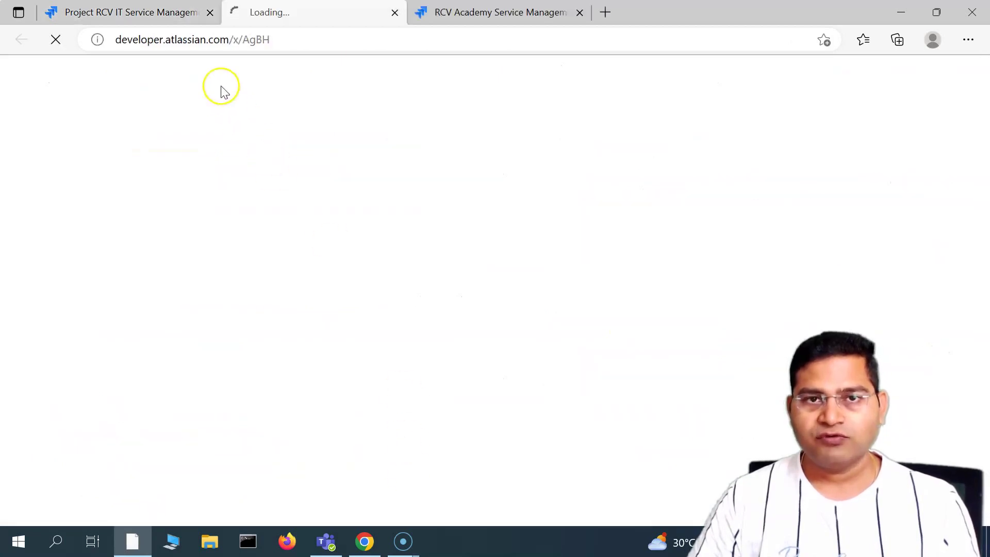
left_click(139, 11)
left_click(308, 15)
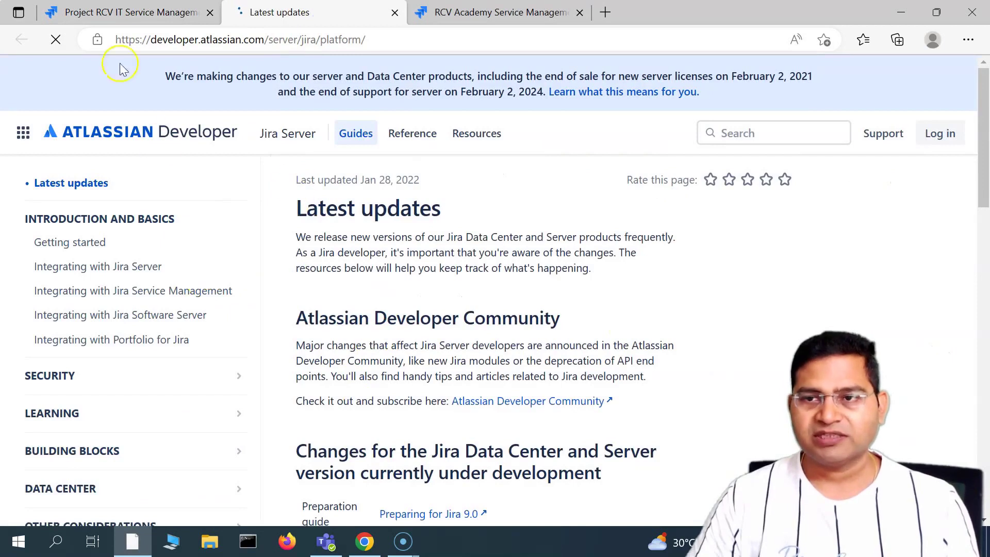
left_click(137, 15)
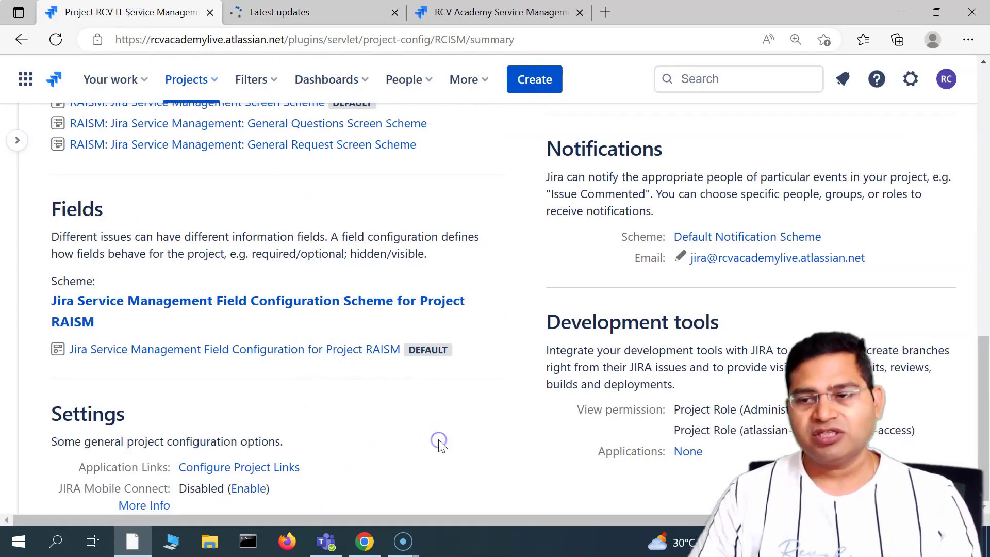
scroll(333, 477, "up", 10)
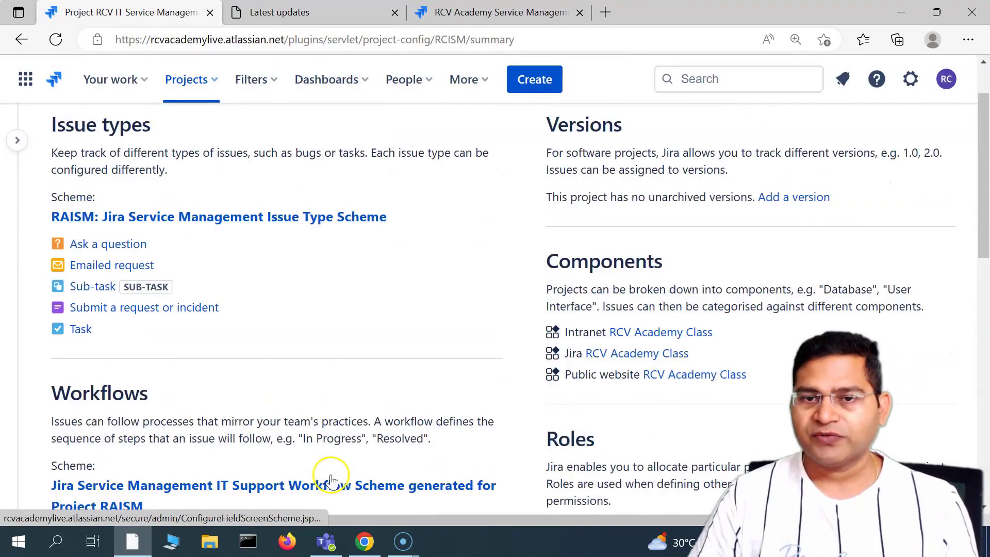
scroll(330, 477, "up", 2)
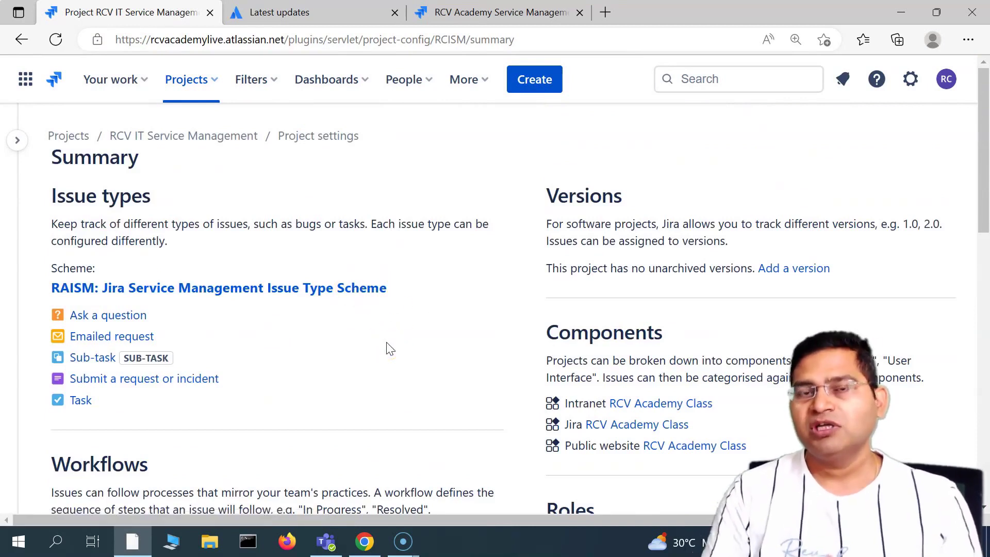
left_click_drag(583, 224, 662, 270)
left_click(811, 230)
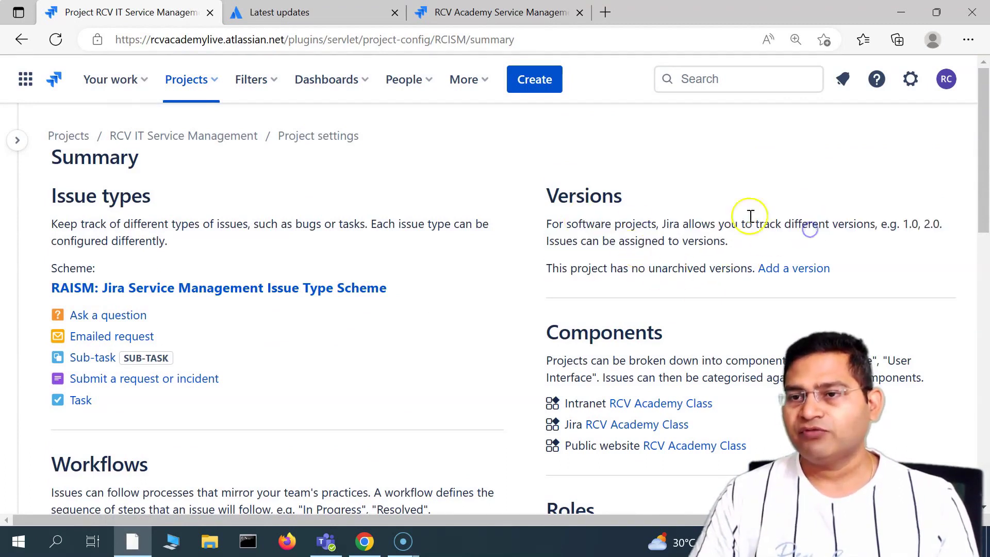
left_click_drag(547, 268, 726, 269)
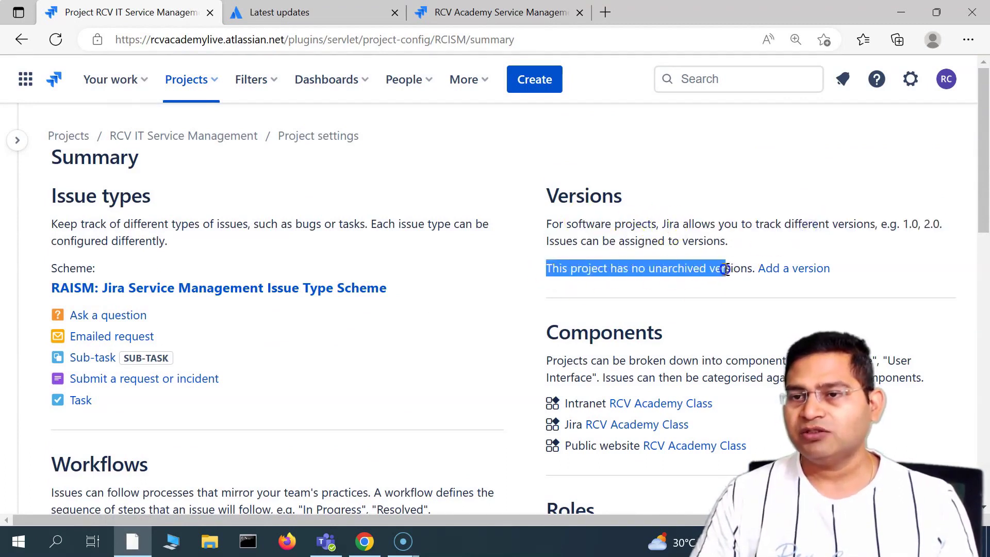
left_click(681, 283)
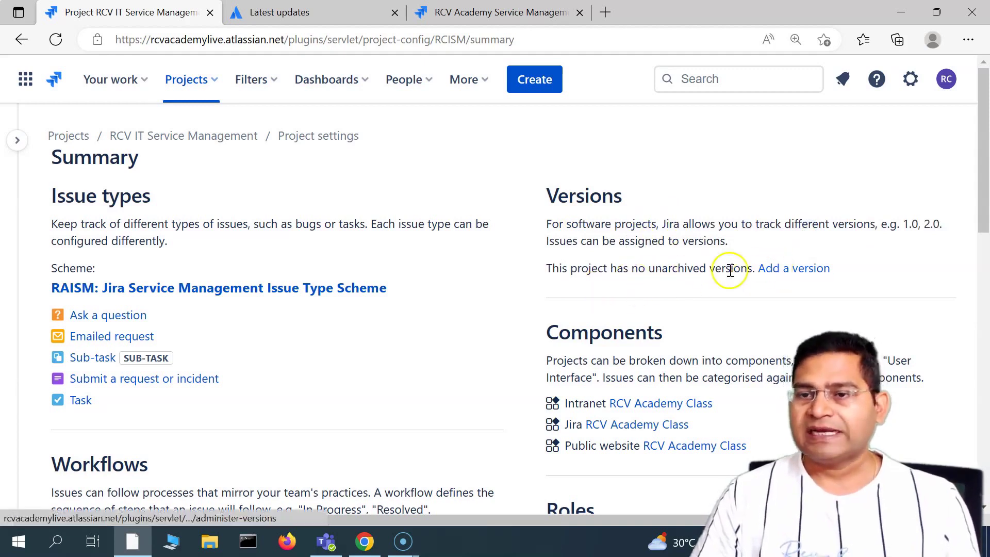
scroll(728, 261, "down", 4)
left_click_drag(548, 134, 759, 230)
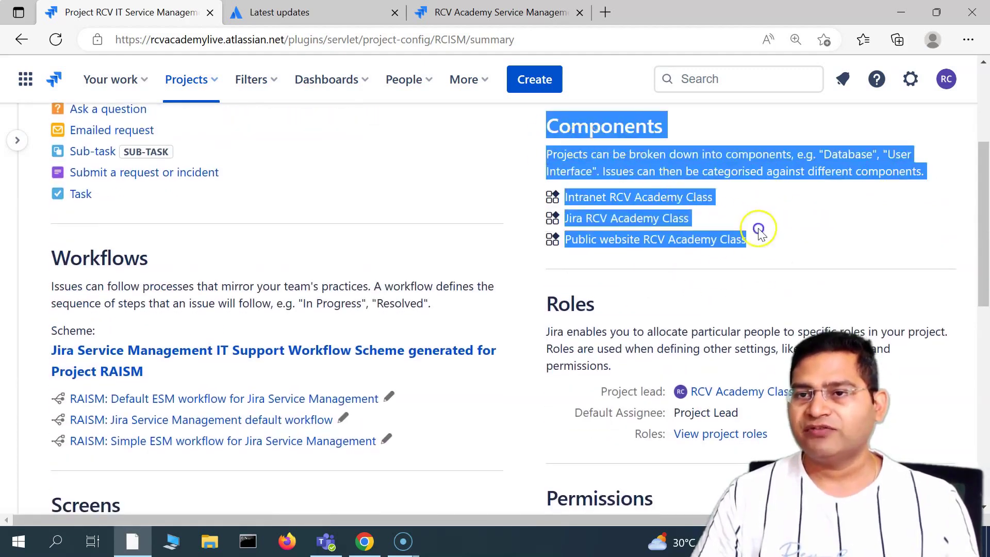
mouse_move(769, 247)
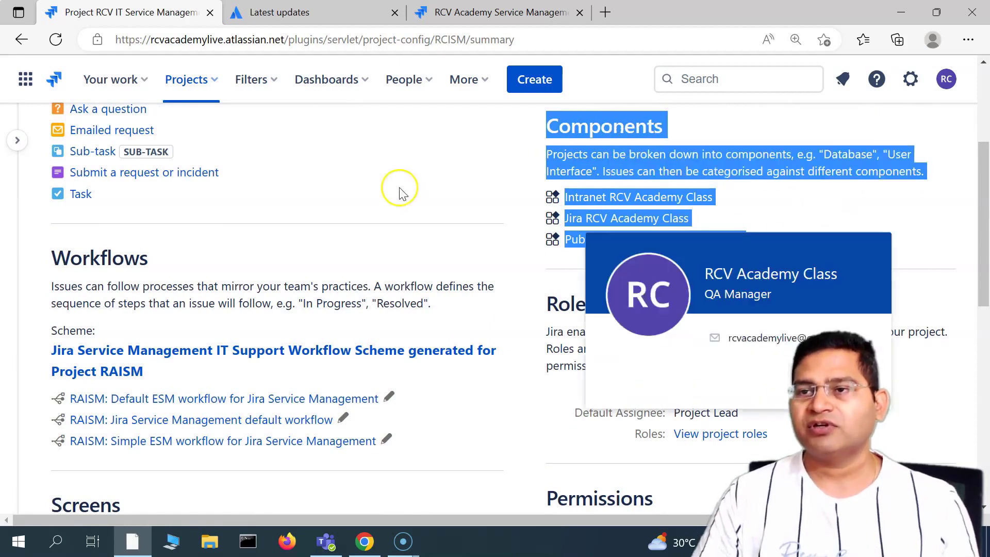
left_click(398, 188)
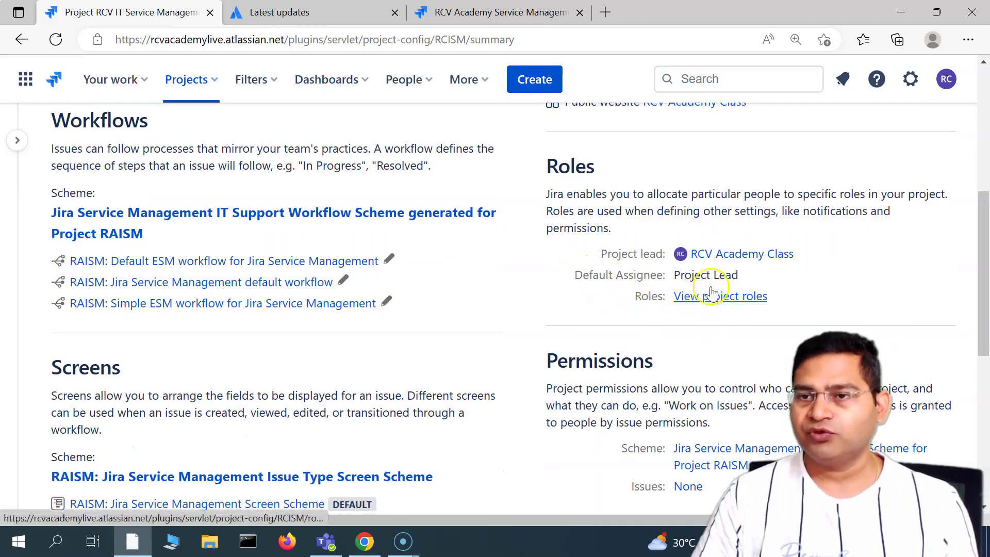
scroll(670, 320, "down", 3)
left_click_drag(567, 253, 732, 285)
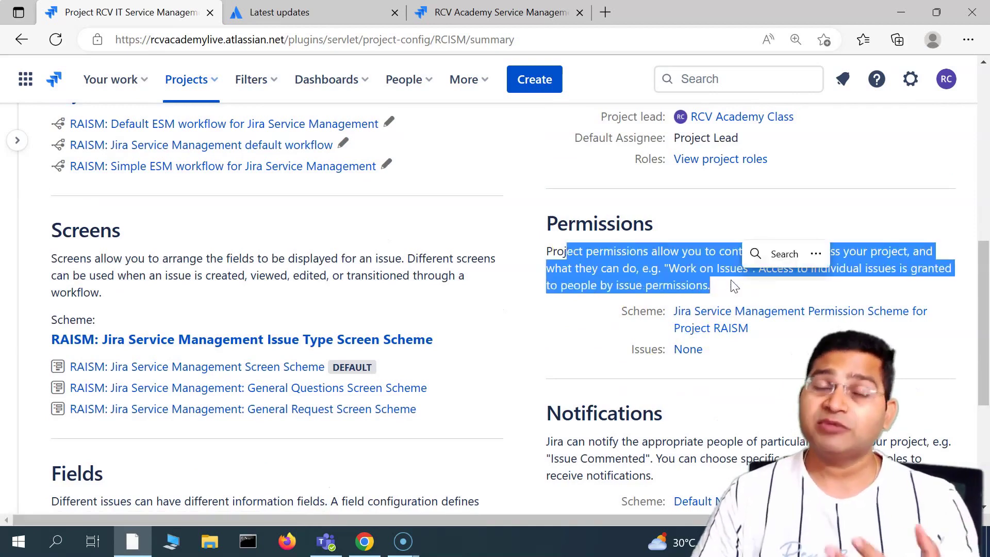
left_click(586, 284)
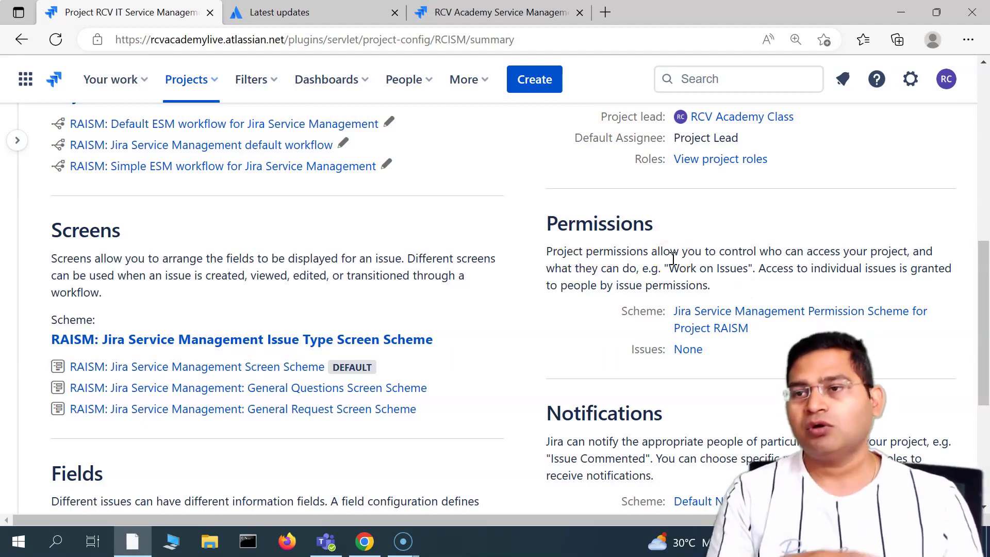
left_click_drag(547, 251, 719, 287)
left_click(678, 281)
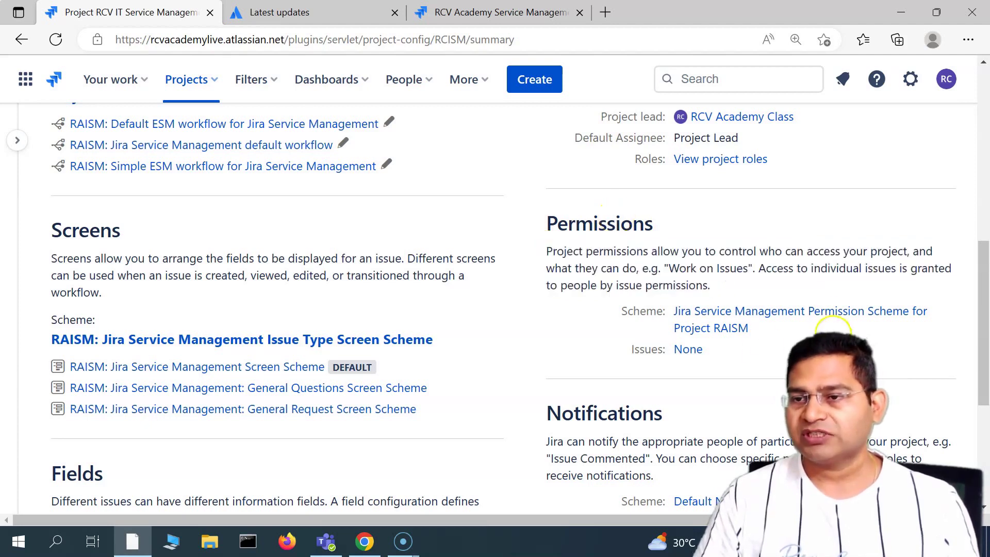
Step: Open the project's permission scheme at 125% zoom and close the Having Trouble tip
left_click(829, 321)
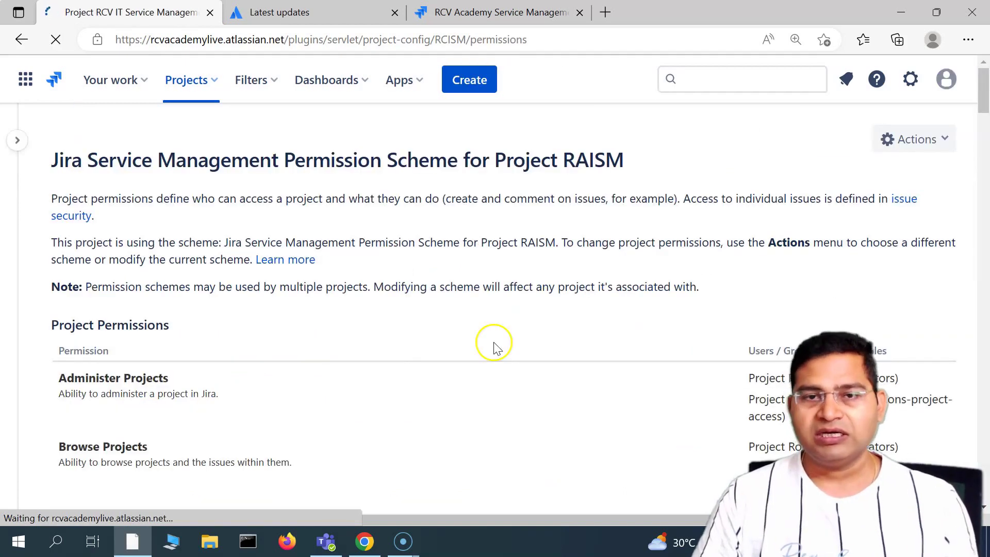
key("ctrl+plus")
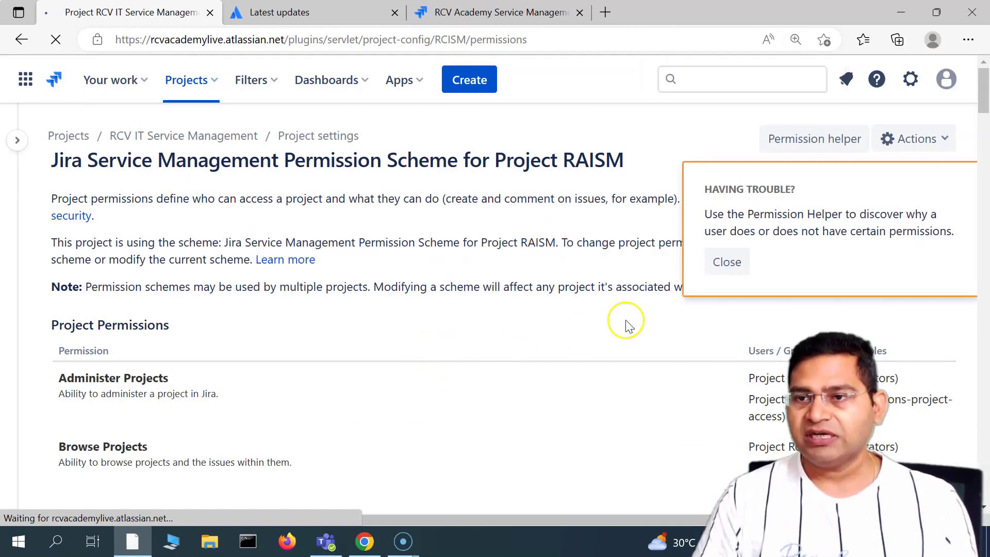
left_click(693, 290)
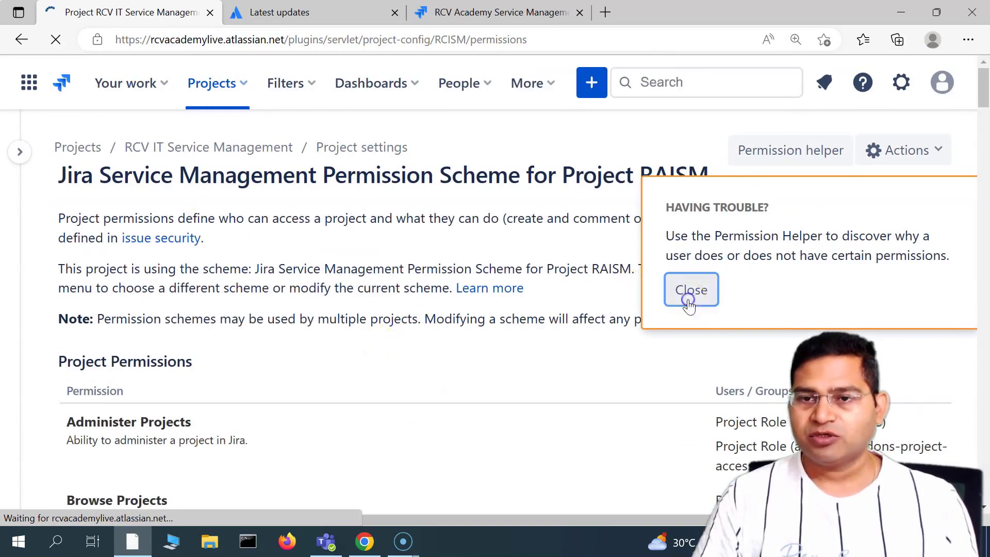
scroll(567, 316, "down", 2)
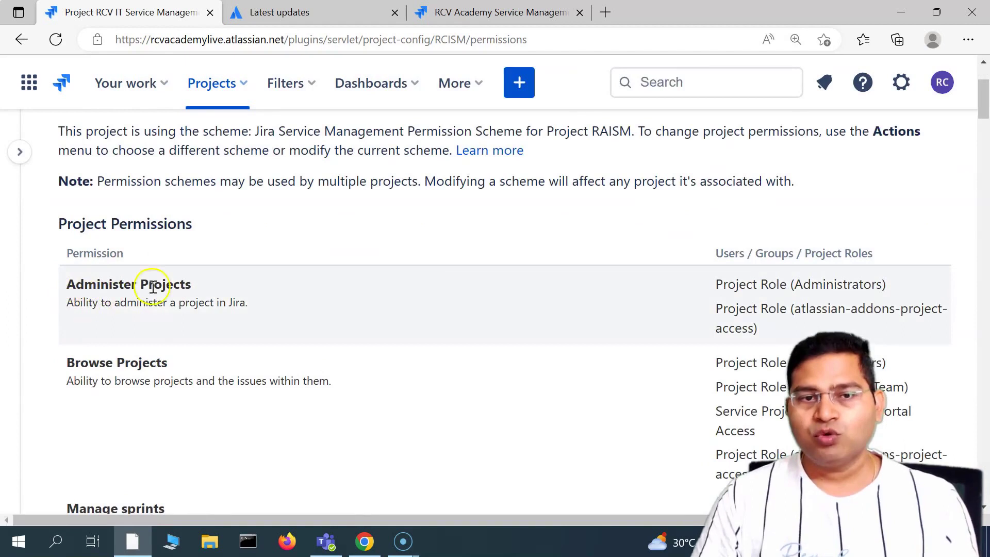
Step: Highlight the roles granted Administer Projects and Browse Projects, including Administrators
left_click_drag(713, 284, 895, 281)
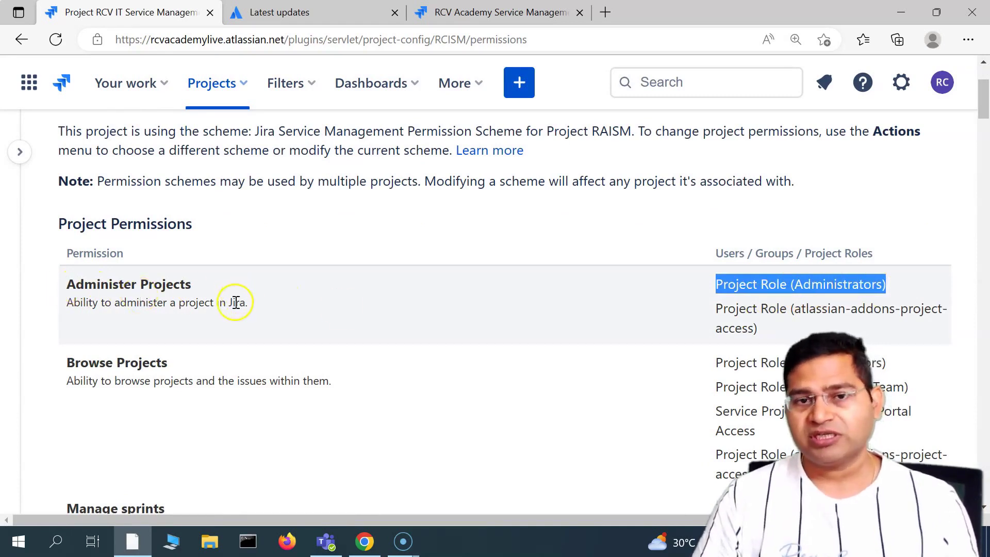
triple_click(720, 311)
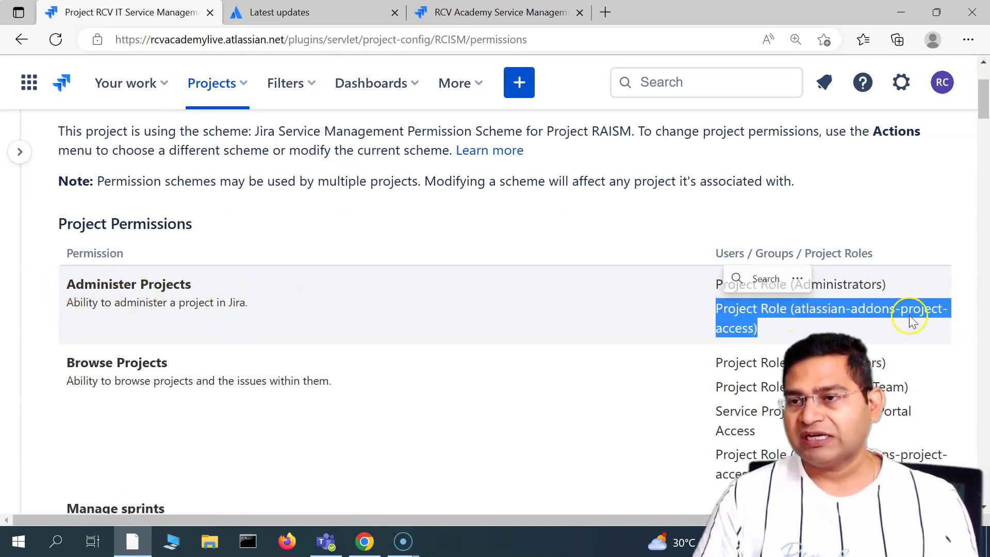
left_click(785, 327)
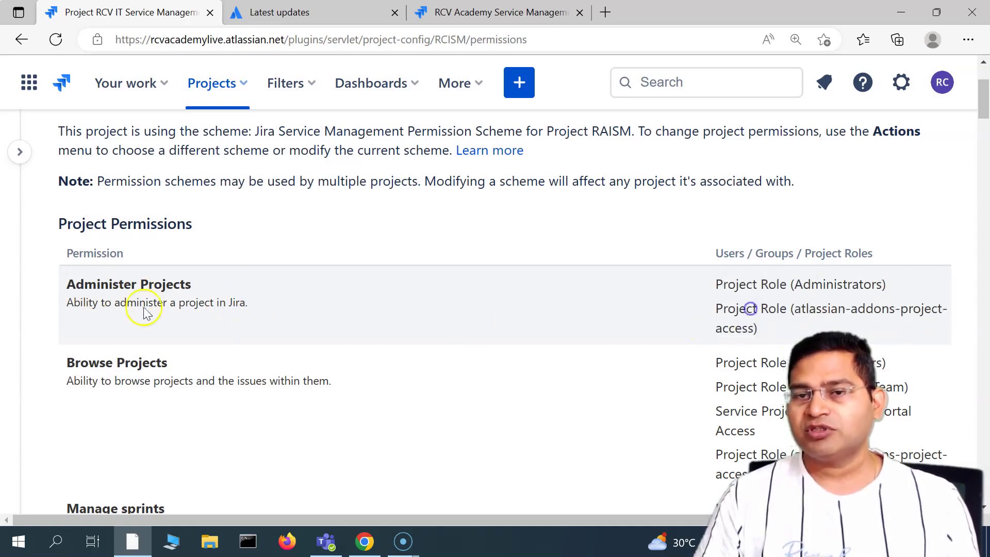
scroll(178, 309, "down", 1)
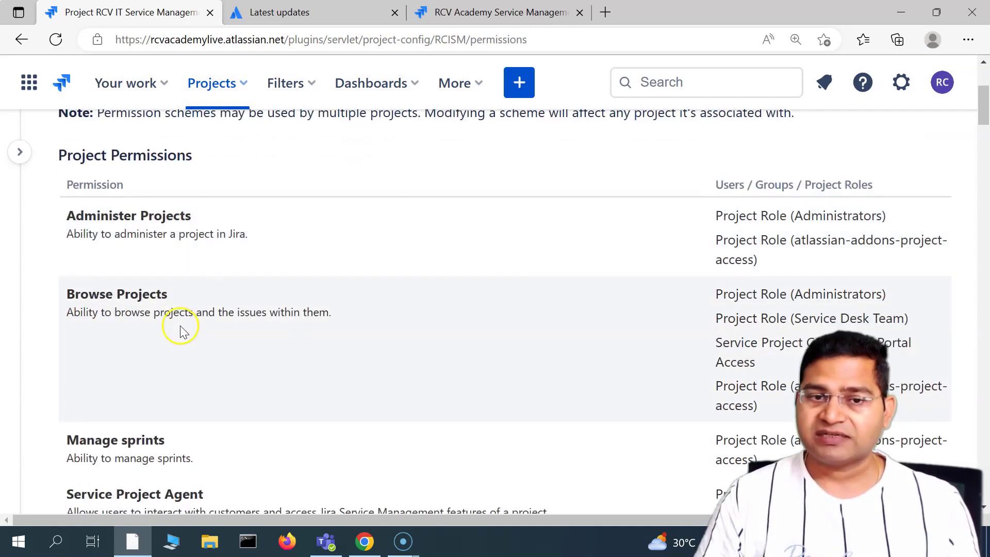
left_click_drag(67, 294, 371, 310)
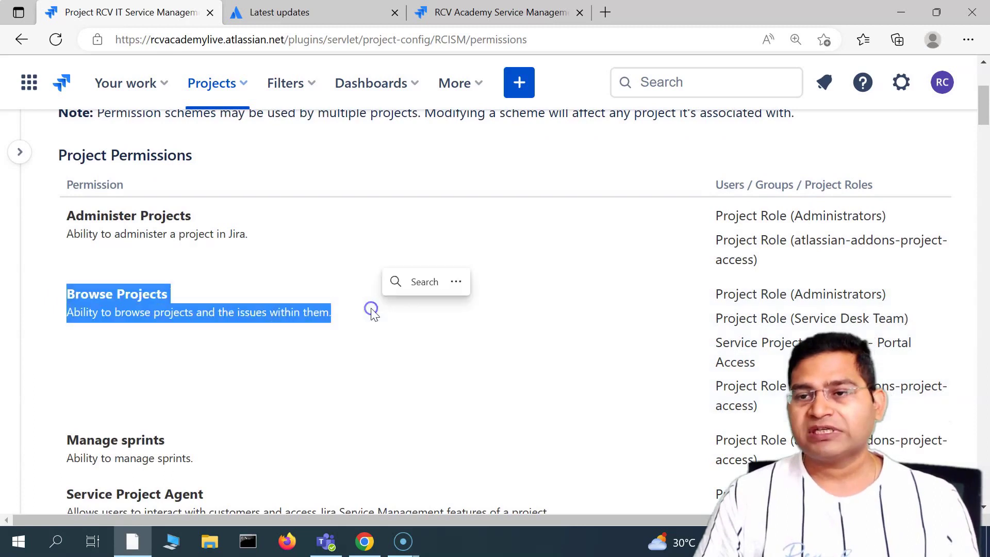
left_click_drag(758, 406, 714, 294)
scroll(473, 371, "up", 3)
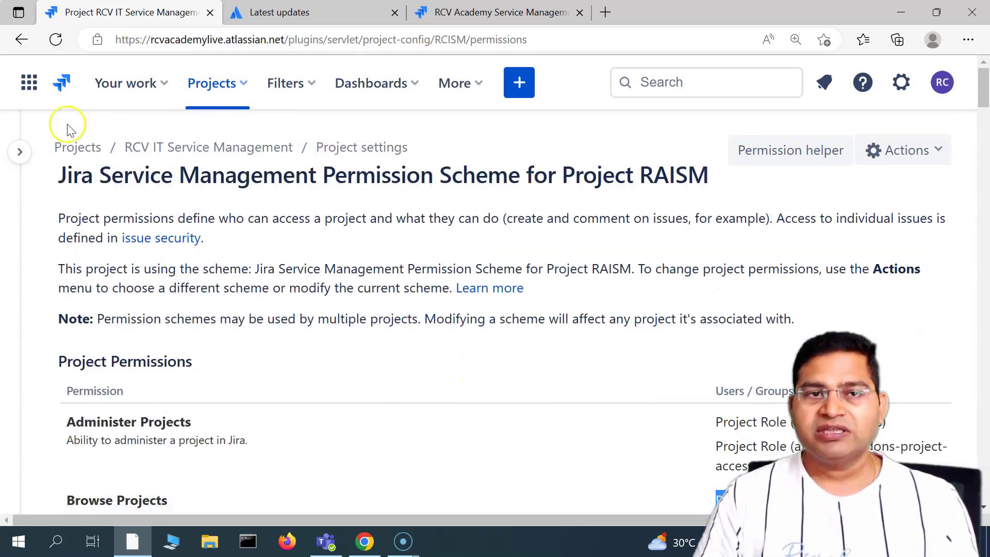
Step: Go back to the Summary page and highlight the permission scheme name under Permissions
left_click(22, 42)
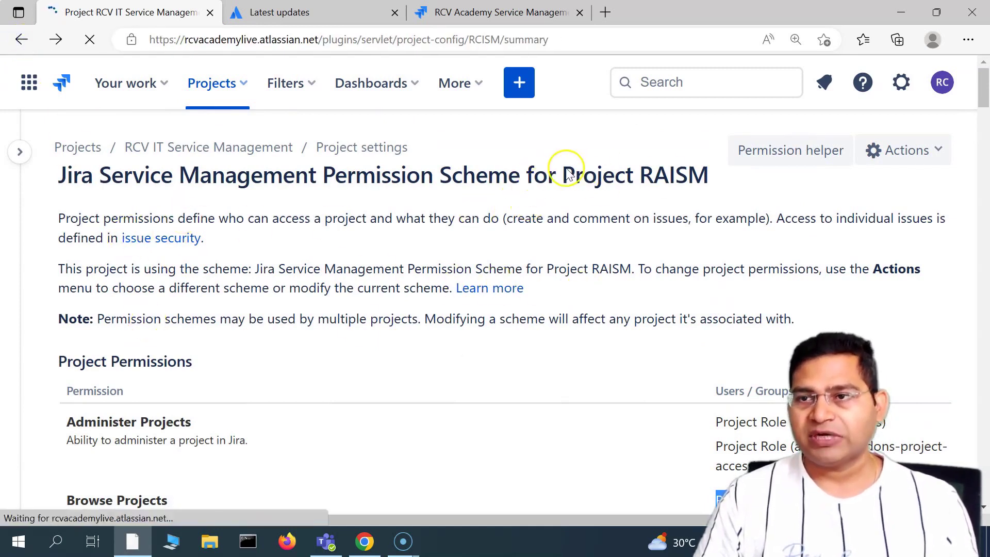
scroll(593, 390, "down", 20)
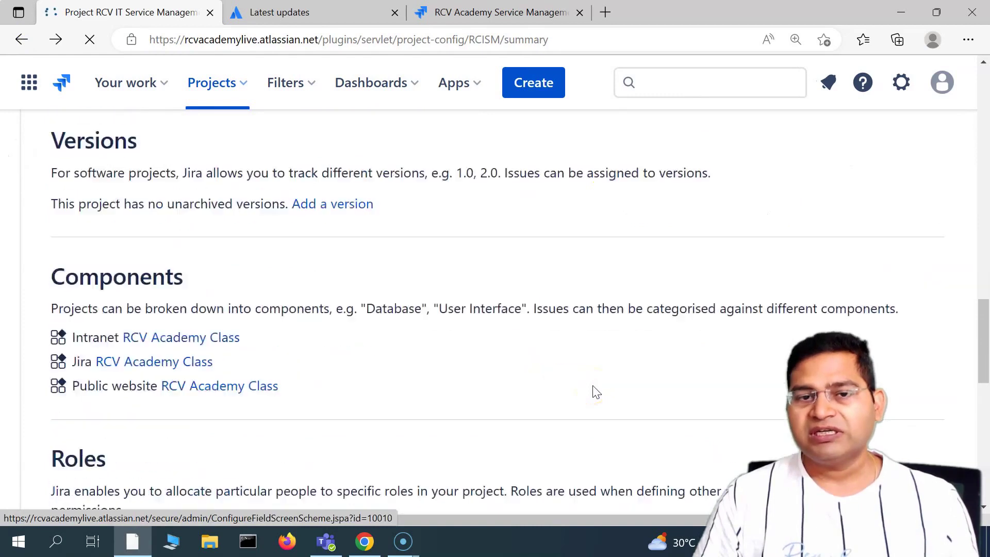
scroll(593, 392, "down", 4)
scroll(327, 181, "up", 1)
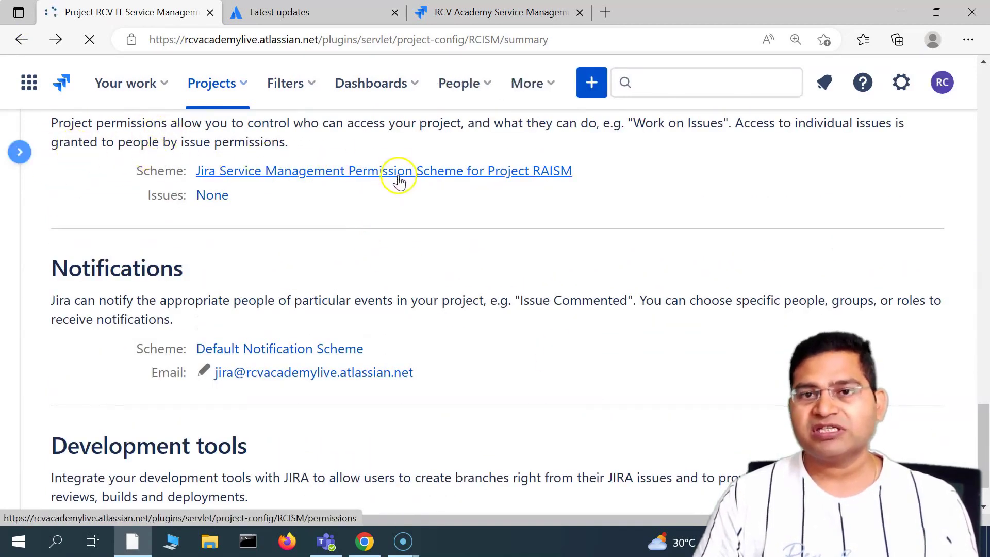
scroll(399, 206, "up", 1)
left_click_drag(598, 242, 195, 240)
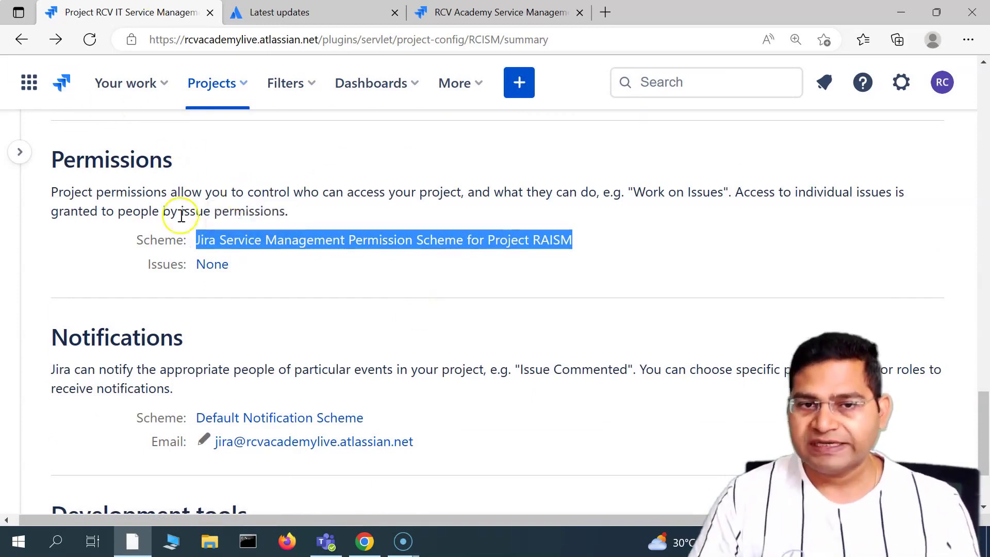
left_click(320, 258)
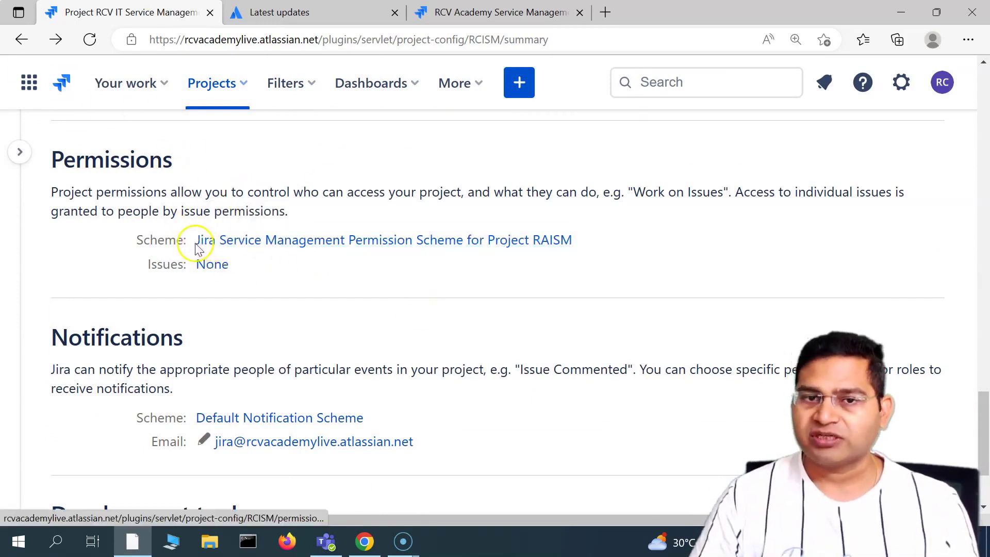
Step: Highlight the Permissions description and scheme line, showing issue security set to None
left_click_drag(593, 240, 150, 217)
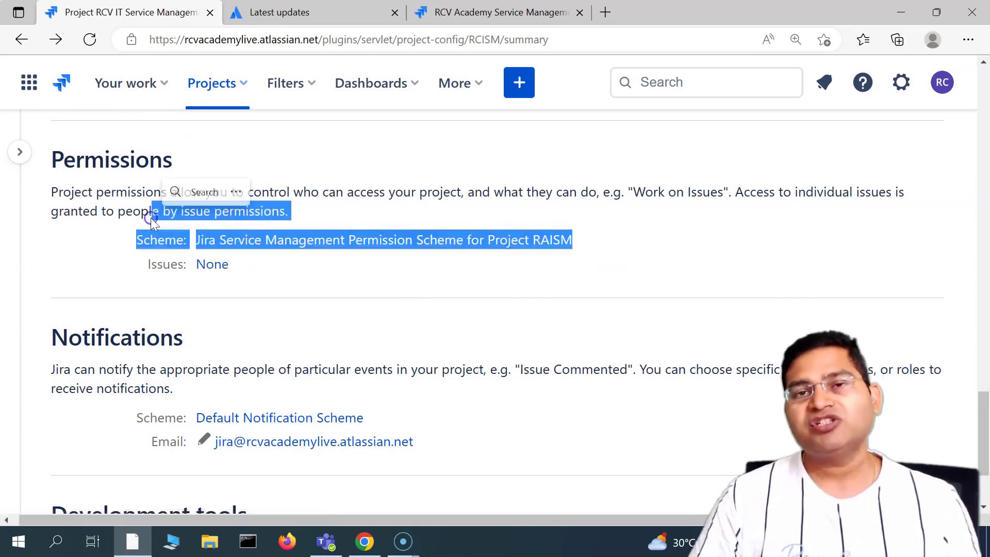
left_click(298, 289)
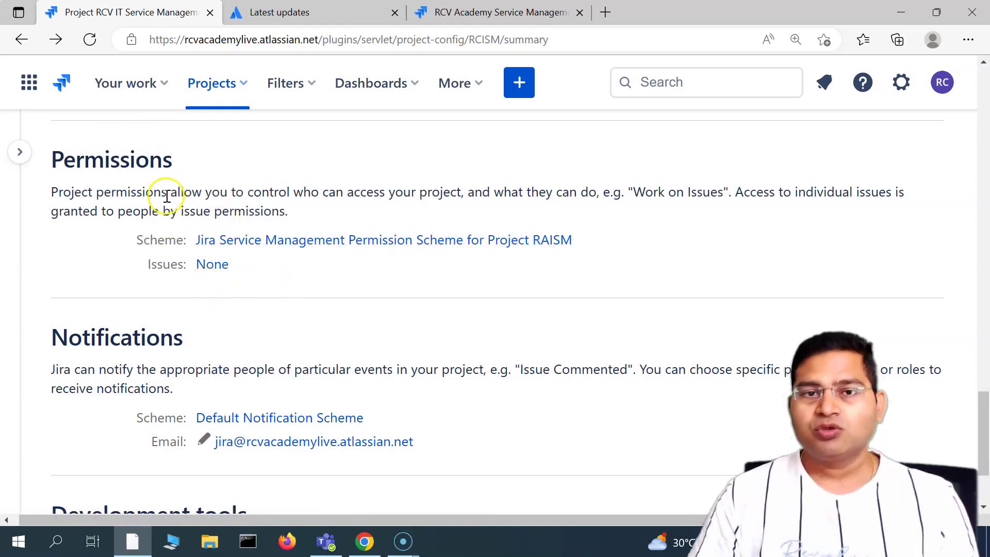
left_click_drag(166, 196, 310, 210)
scroll(287, 254, "up", 10)
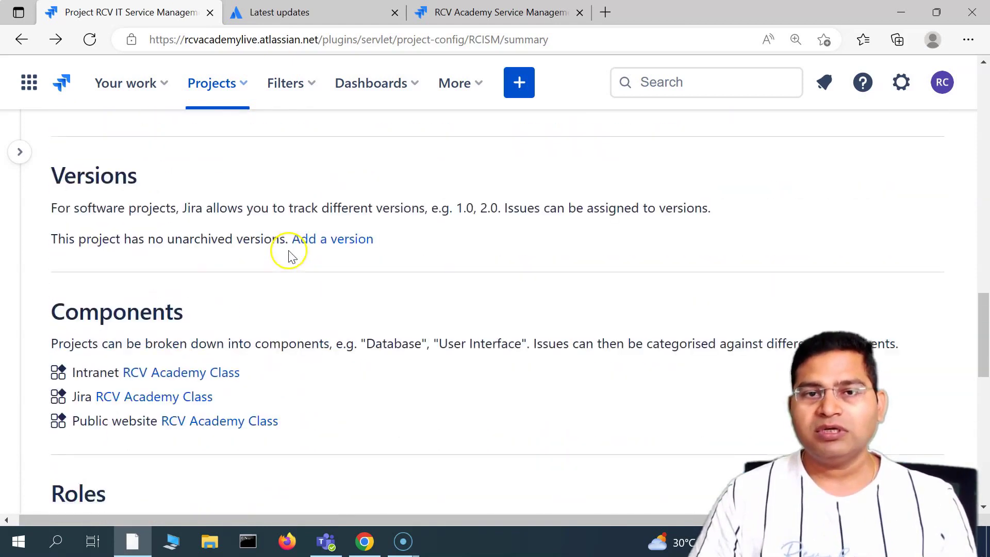
scroll(289, 253, "up", 3)
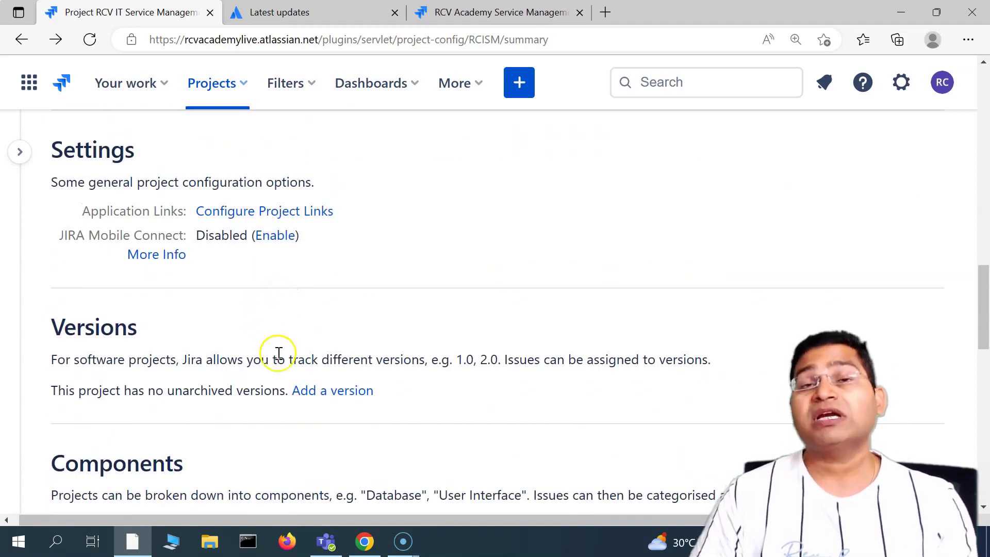
scroll(279, 353, "down", 14)
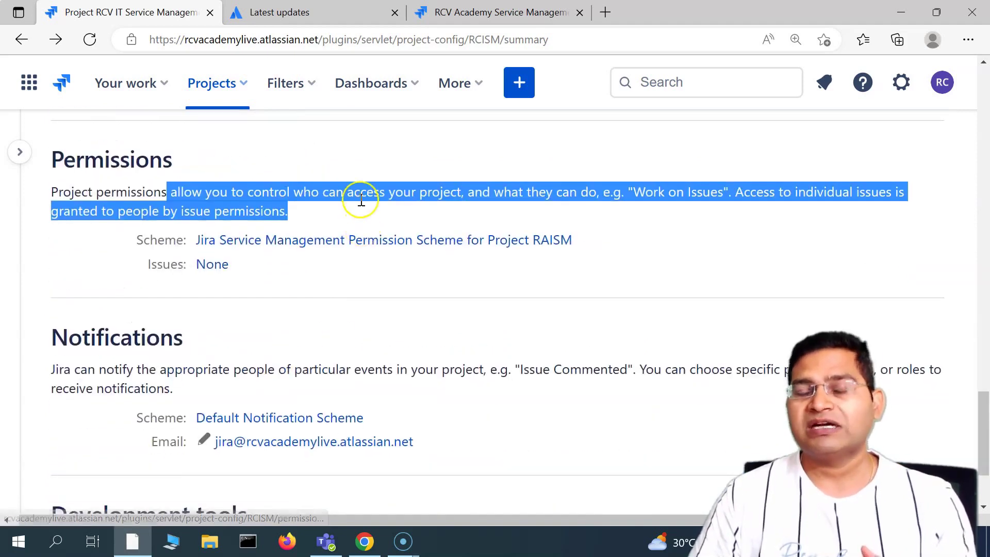
left_click(361, 200)
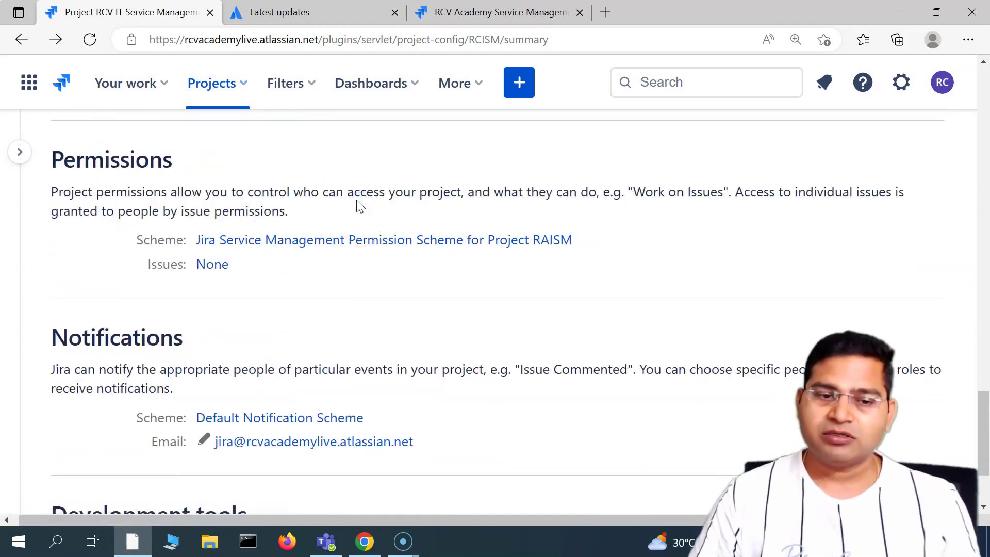
scroll(312, 330, "down", 3)
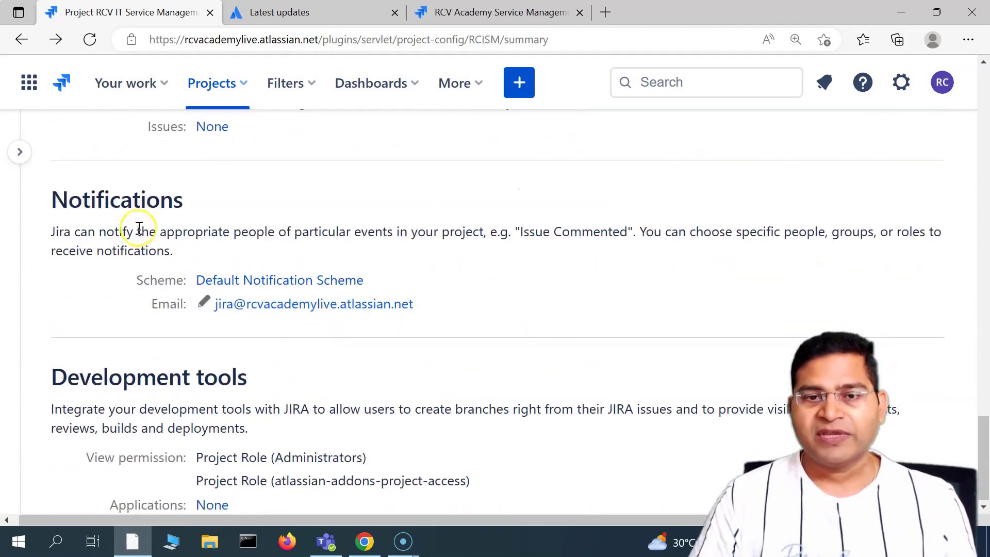
left_click_drag(119, 231, 170, 247)
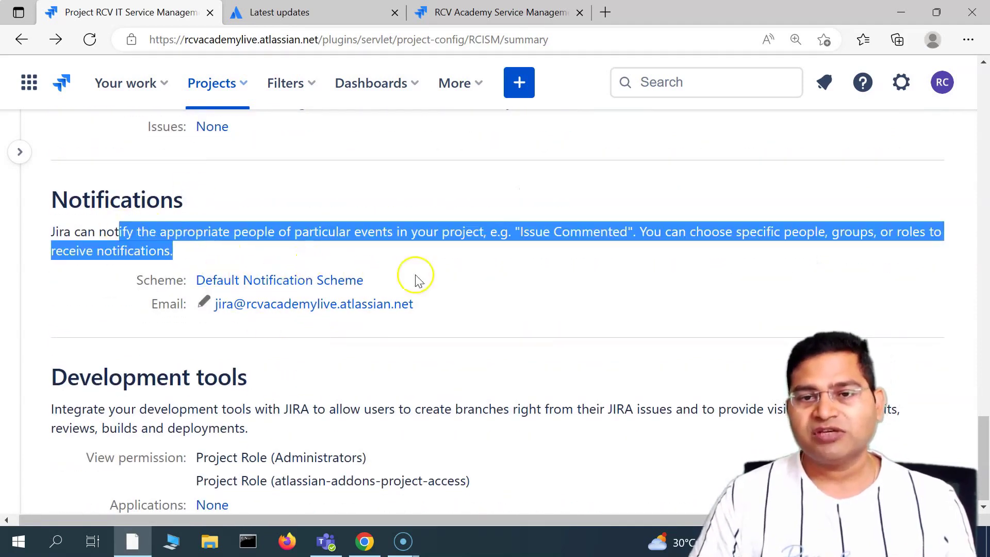
left_click(442, 275)
left_click_drag(160, 232, 170, 247)
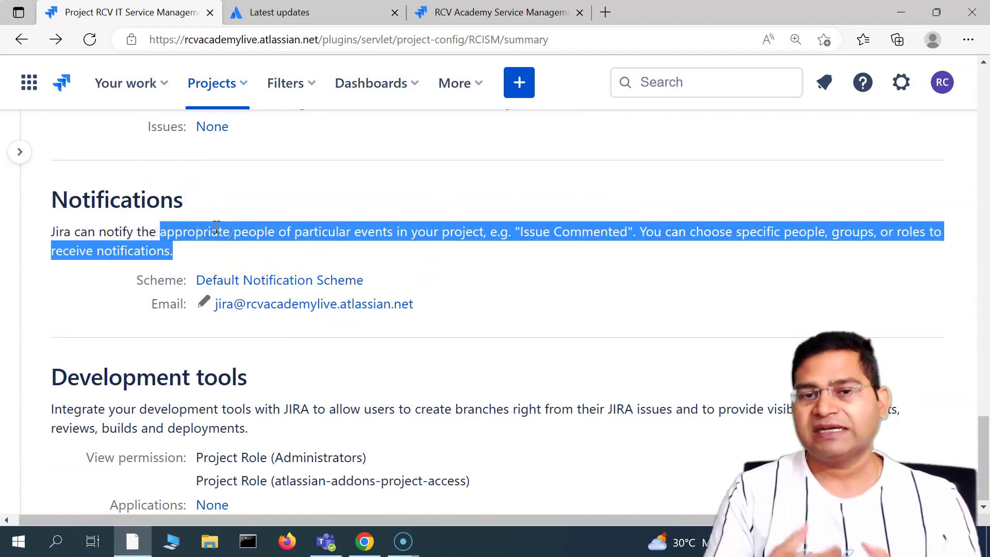
left_click(171, 236)
left_click_drag(159, 233, 177, 248)
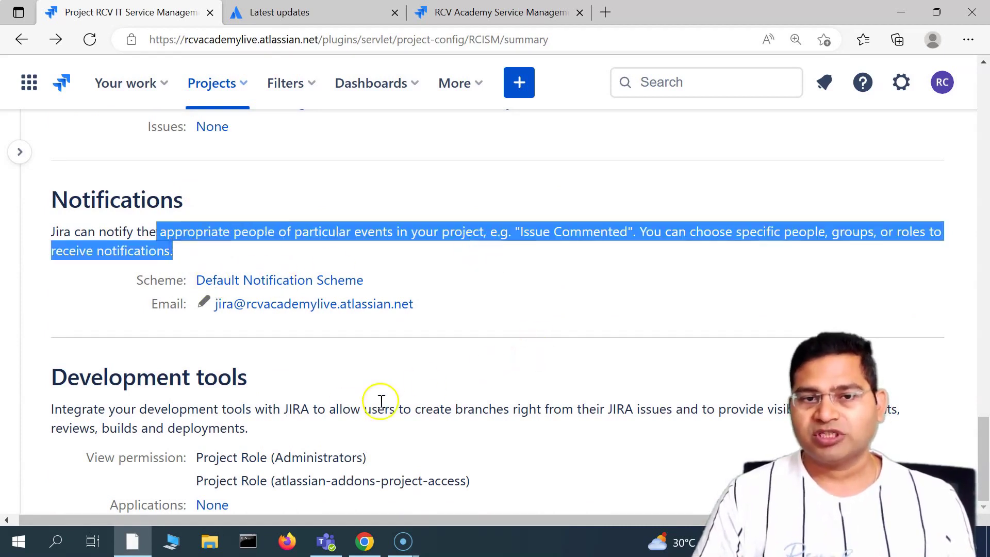
scroll(381, 401, "up", 20)
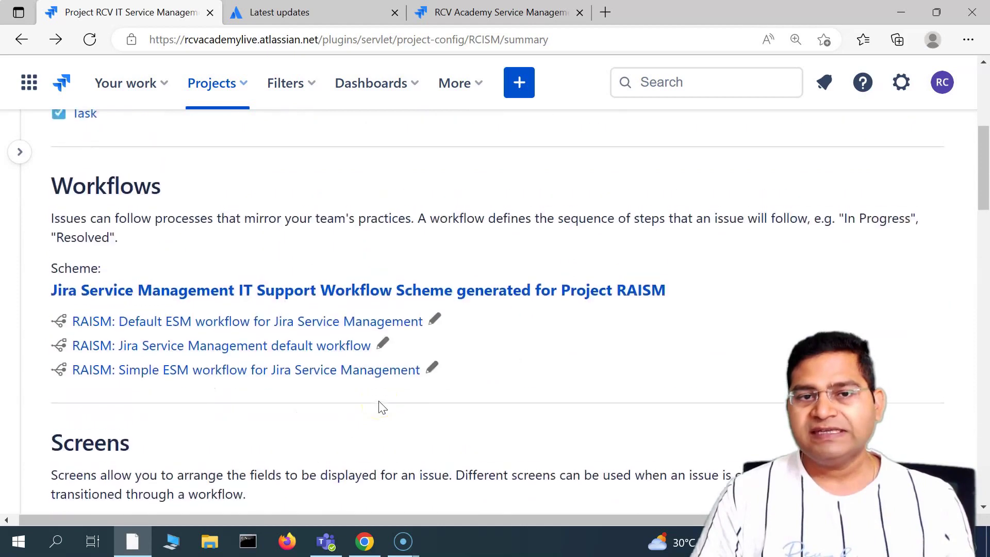
Step: Expand the settings sidebar and scroll to the IT Support Workflow Scheme's three RAISM workflows
scroll(382, 401, "up", 5)
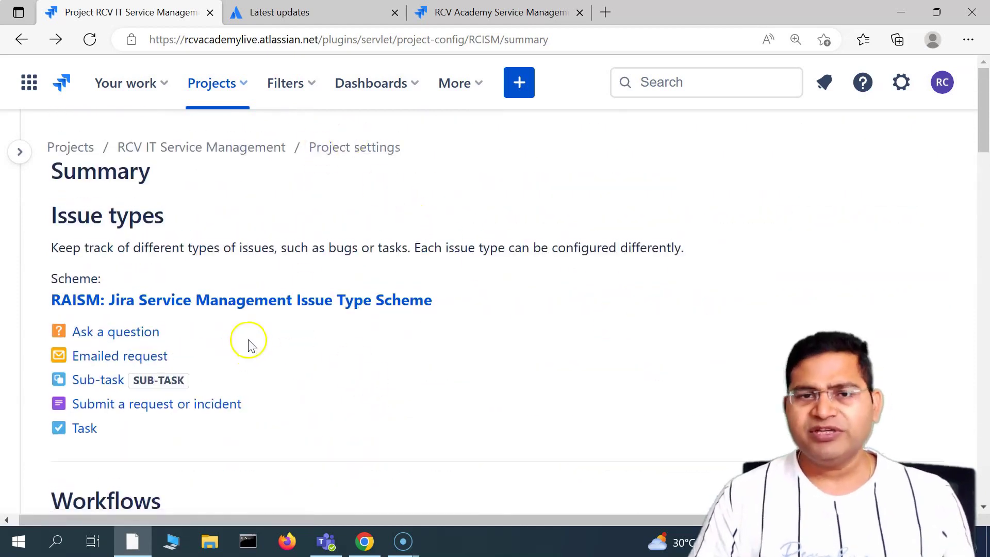
left_click(19, 152)
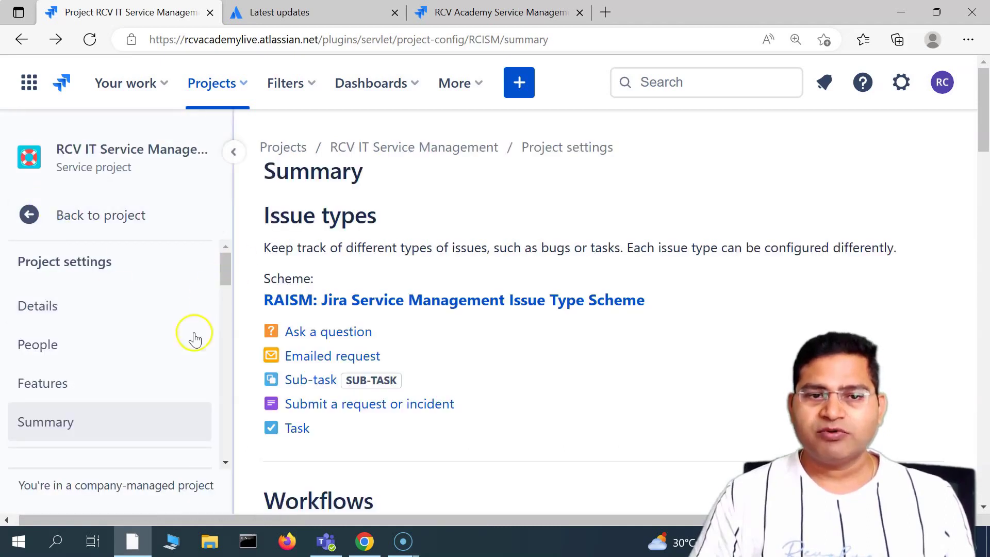
scroll(119, 416, "down", 1)
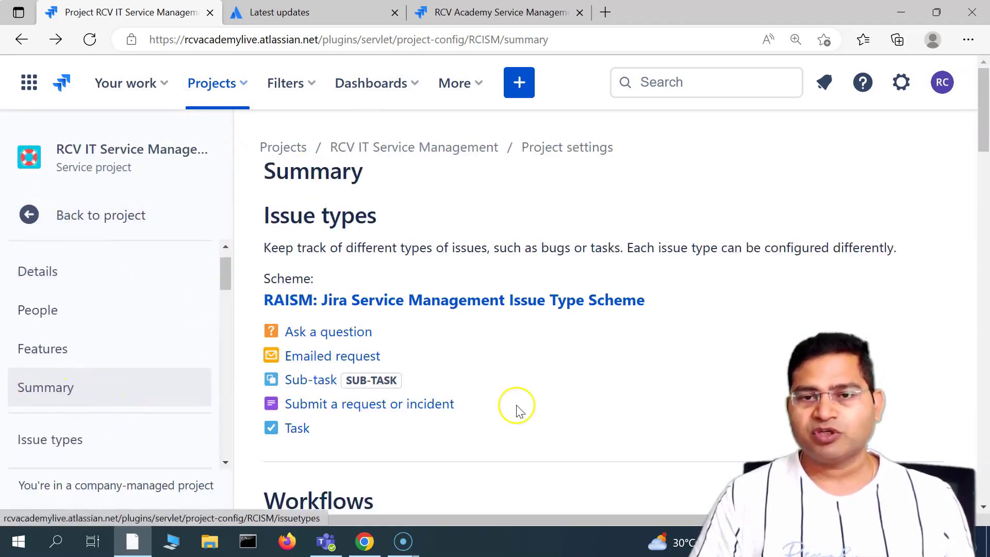
scroll(516, 407, "down", 5)
scroll(490, 394, "up", 5)
scroll(376, 346, "down", 4)
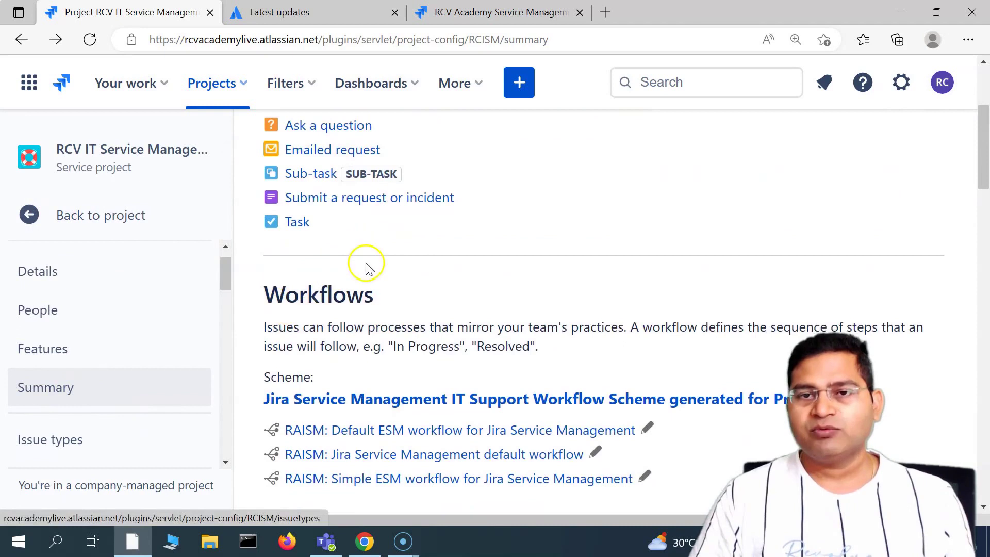
scroll(384, 332, "down", 3)
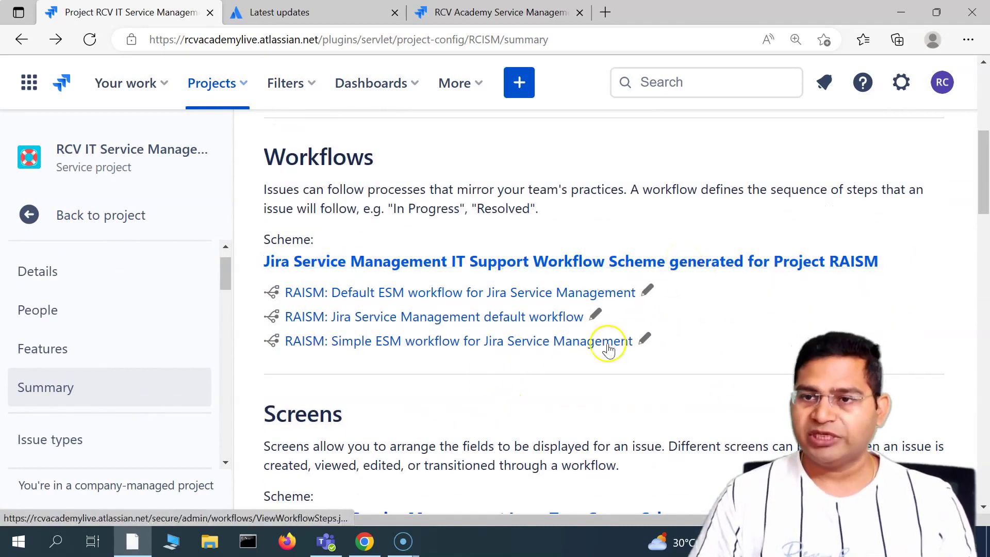
left_click_drag(539, 210, 527, 190)
left_click(527, 181)
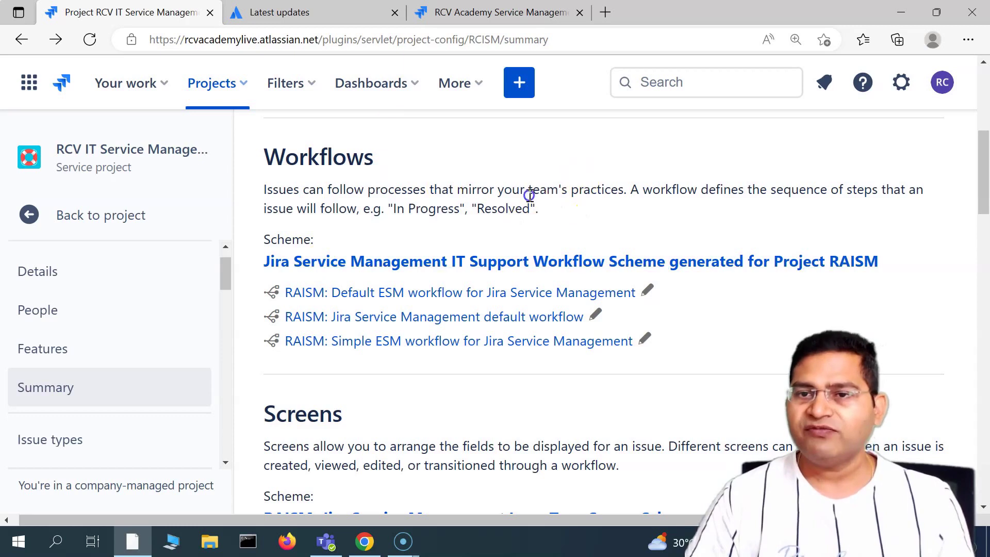
left_click_drag(530, 196, 526, 197)
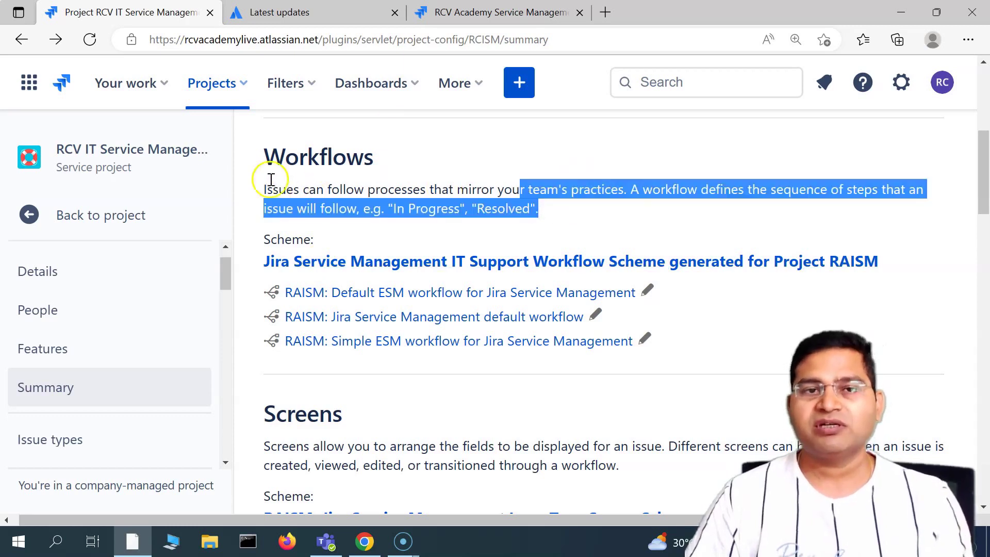
scroll(548, 222, "down", 1)
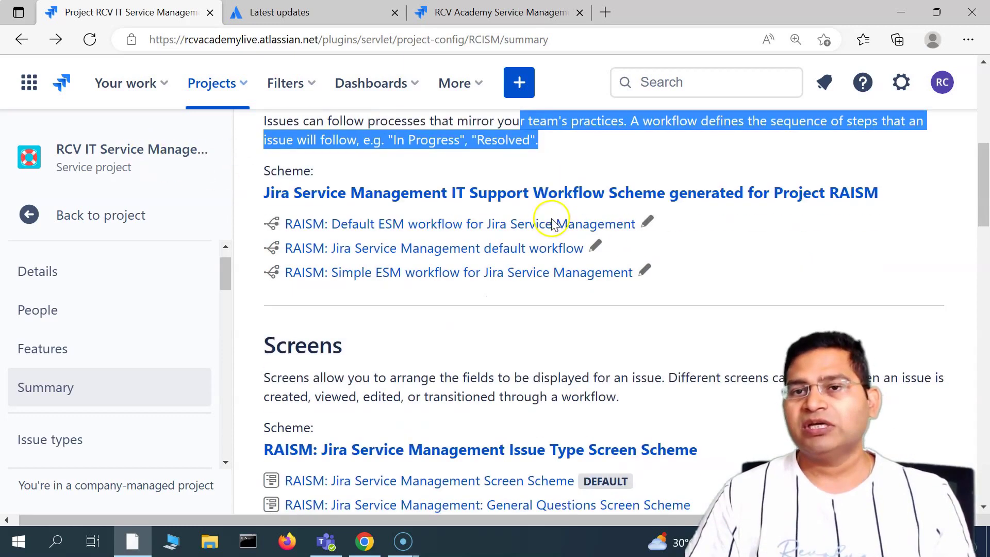
scroll(534, 237, "up", 2)
left_click(516, 240)
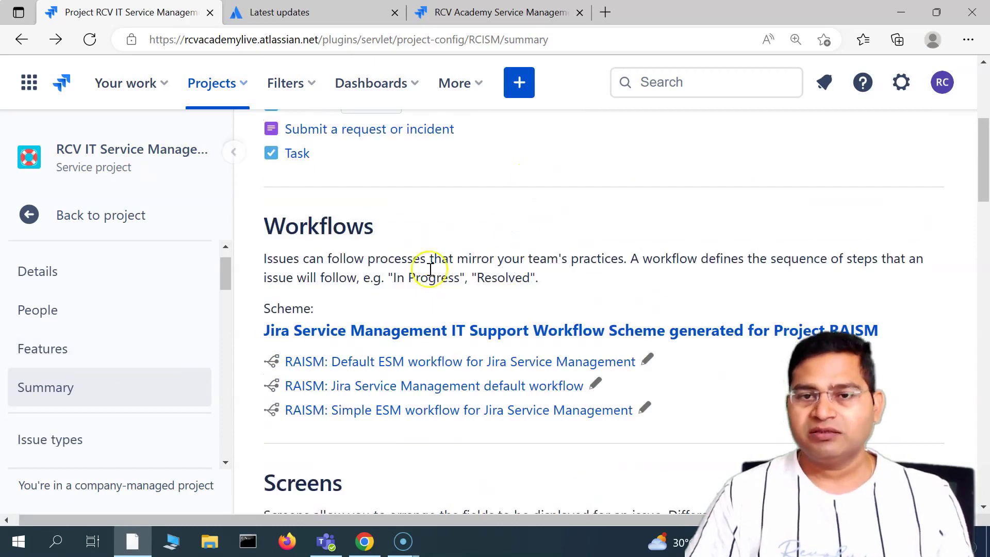
scroll(411, 336, "up", 5)
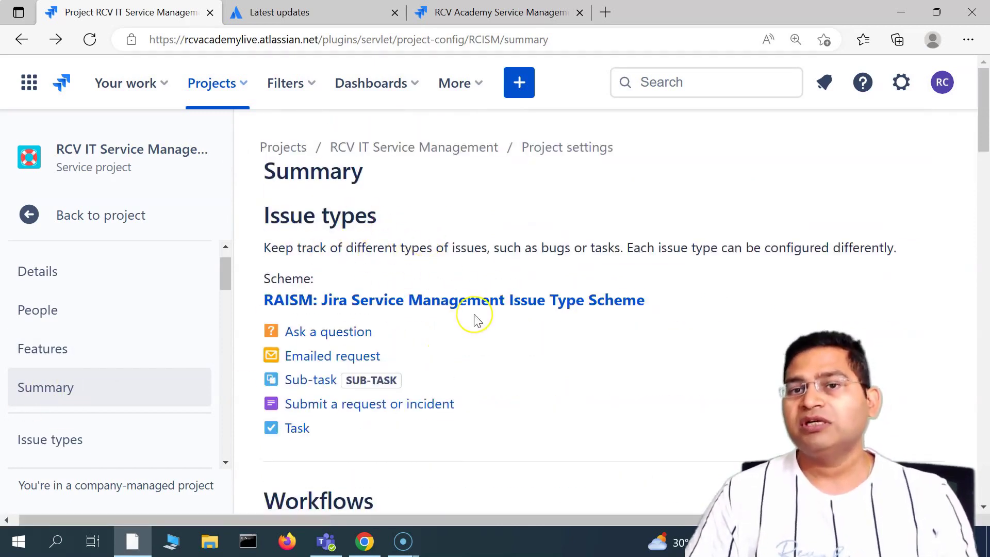
scroll(478, 321, "down", 4)
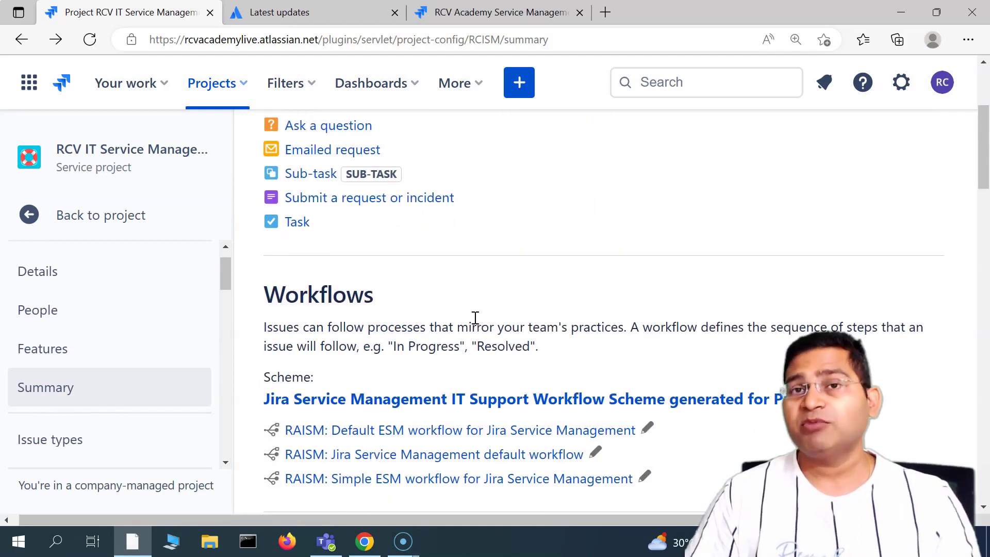
left_click_drag(529, 326, 547, 369)
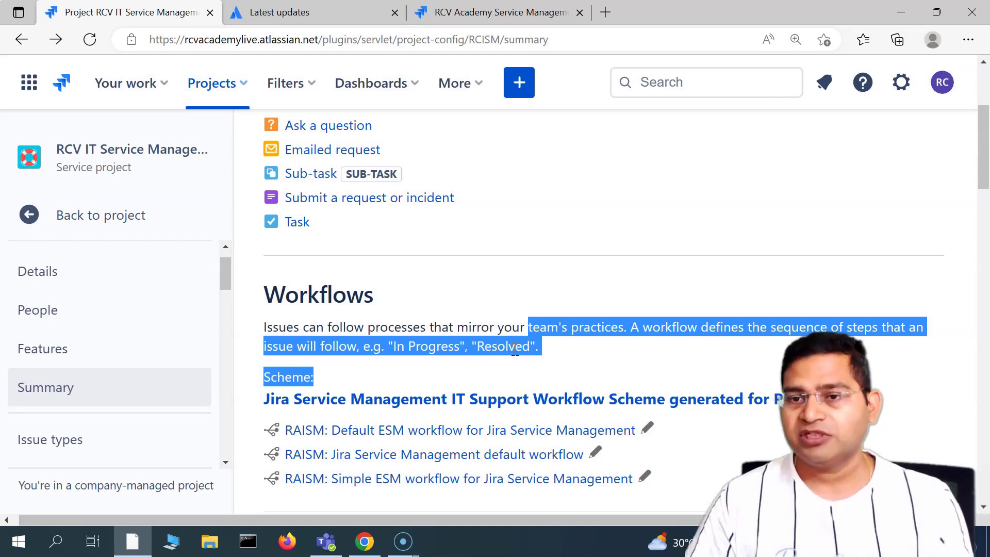
left_click(451, 323)
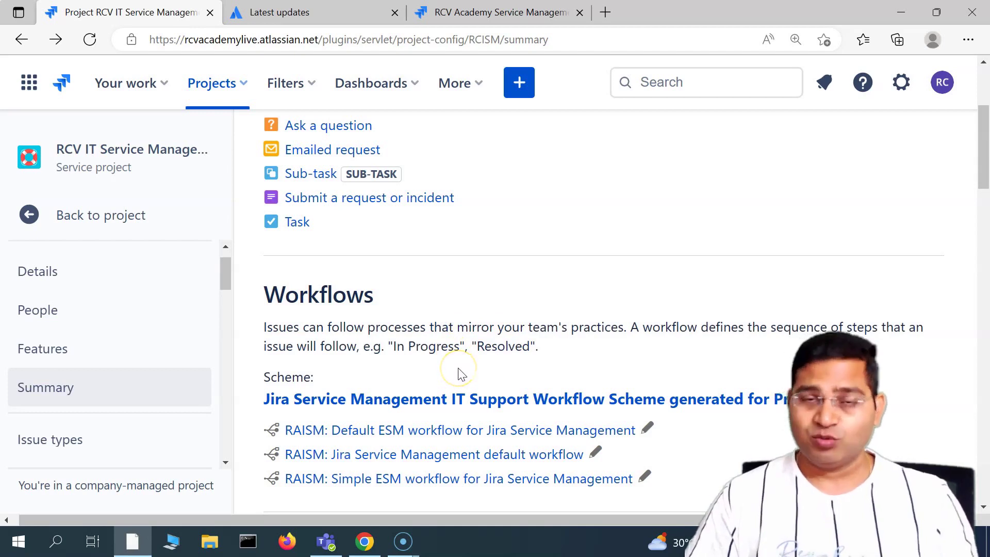